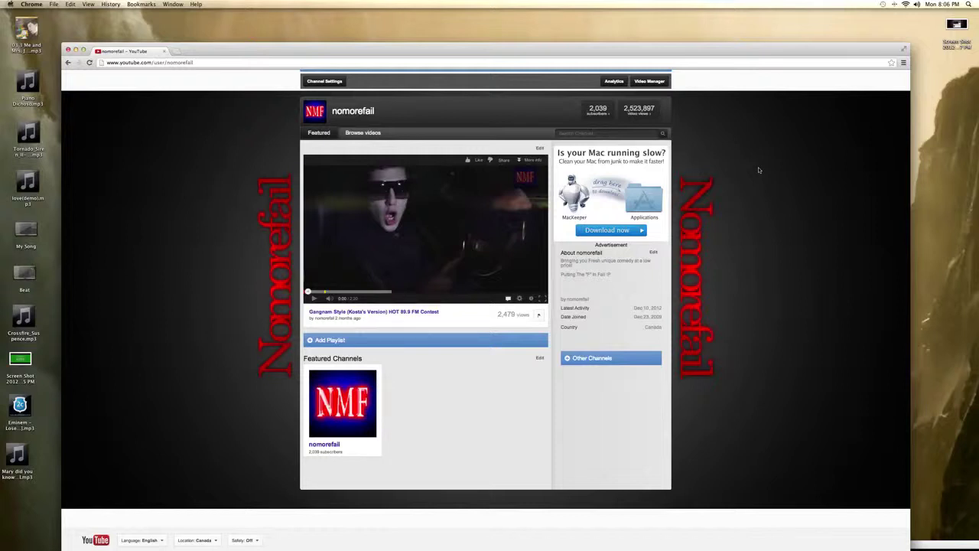
# Step: Capture a full-width screenshot of the channel page and its background in the full-screen browser, and close the opened capture
pyautogui.click(904, 50)
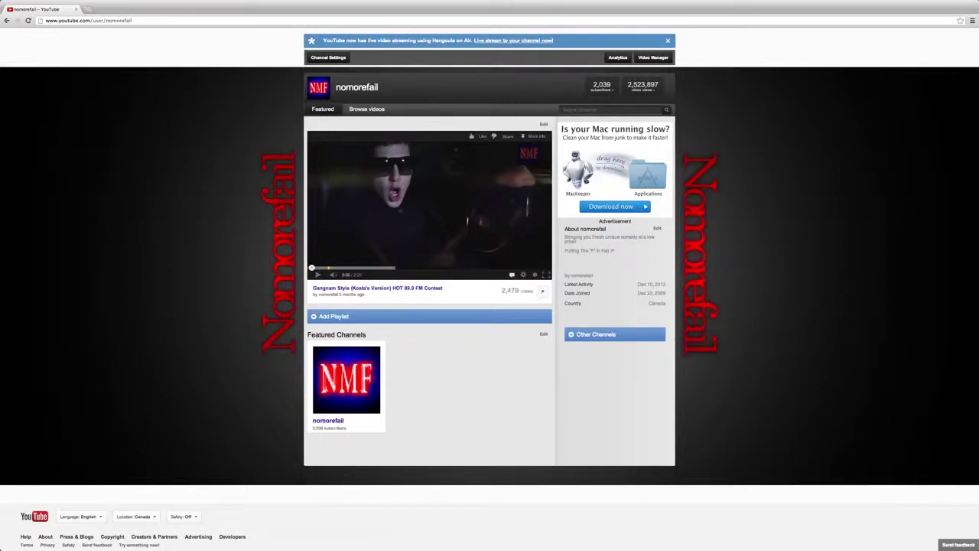
pyautogui.moveTo(3, 64); pyautogui.dragTo(977, 483)
pyautogui.click(967, 5)
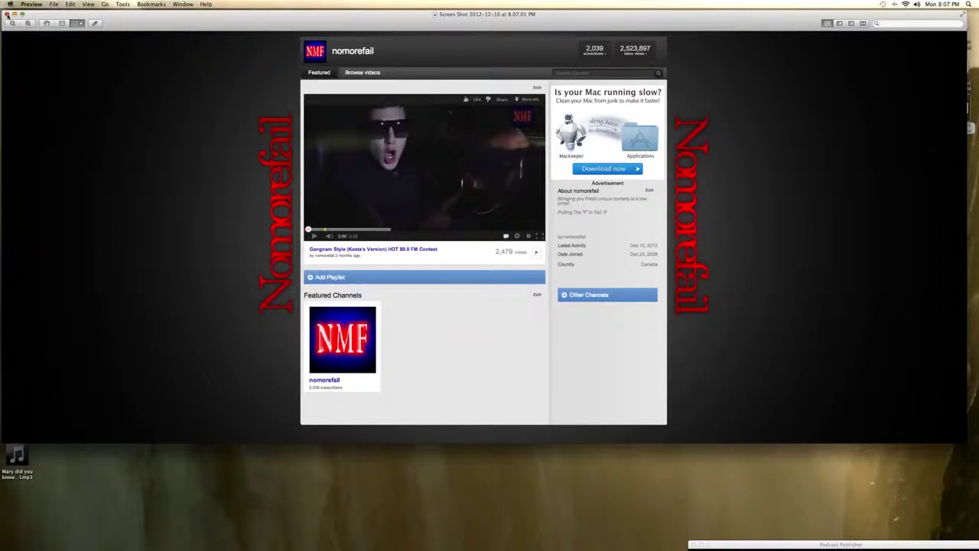
pyautogui.click(7, 14)
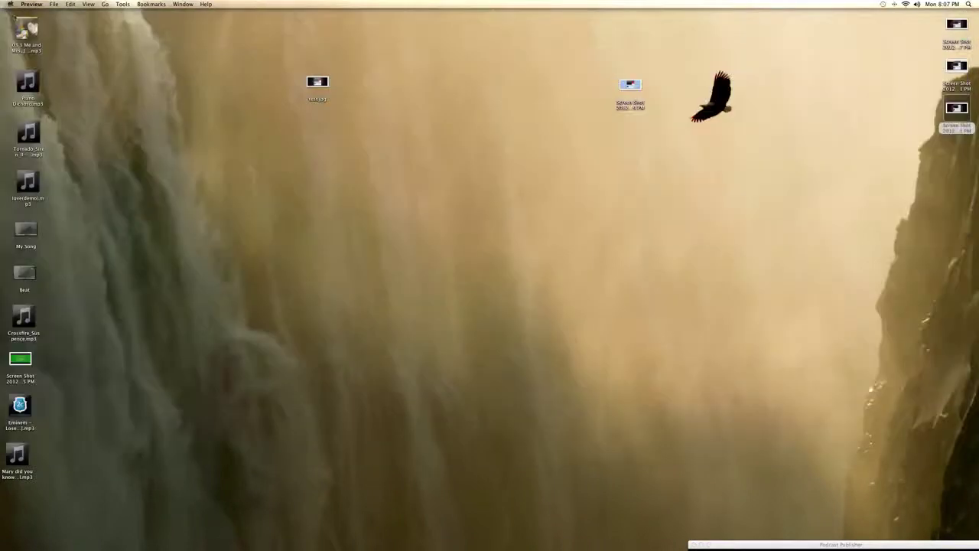
# Step: View the desktop screenshot of the channel page with the plain blue background, and close it
pyautogui.click(630, 85)
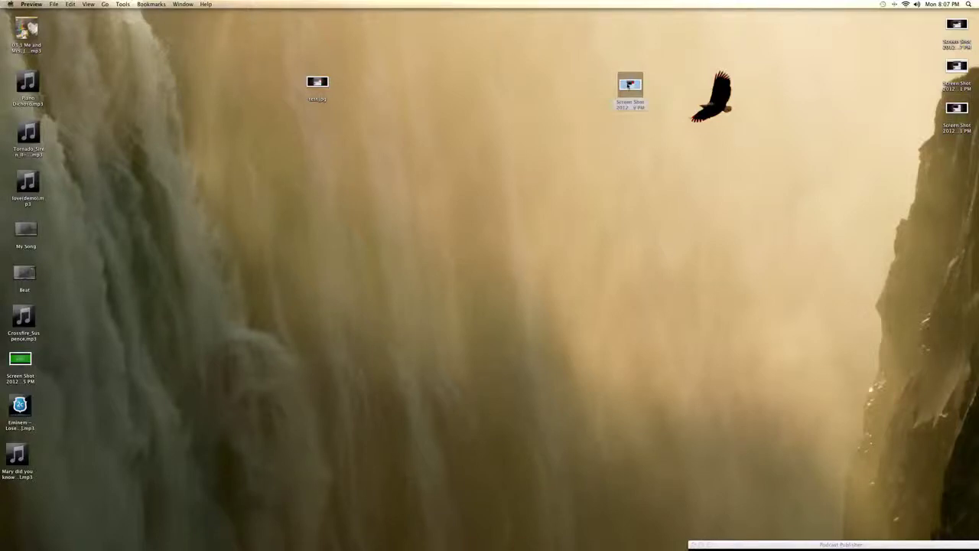
pyautogui.doubleClick(629, 86)
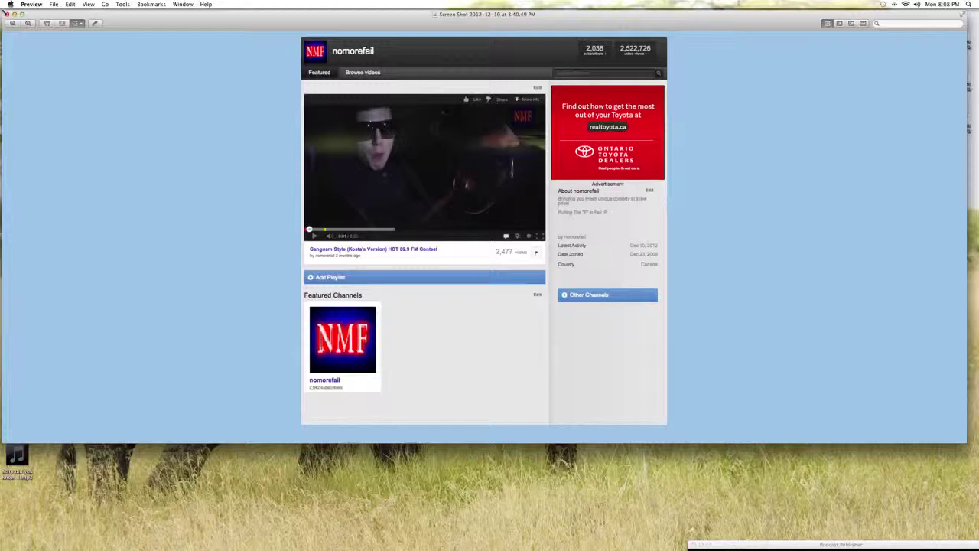
pyautogui.click(7, 15)
# Step: Switch to After Effects and replace all layers in the screenshot composition with the channel screenshot PNG from the project
pyautogui.moveTo(722, 544)
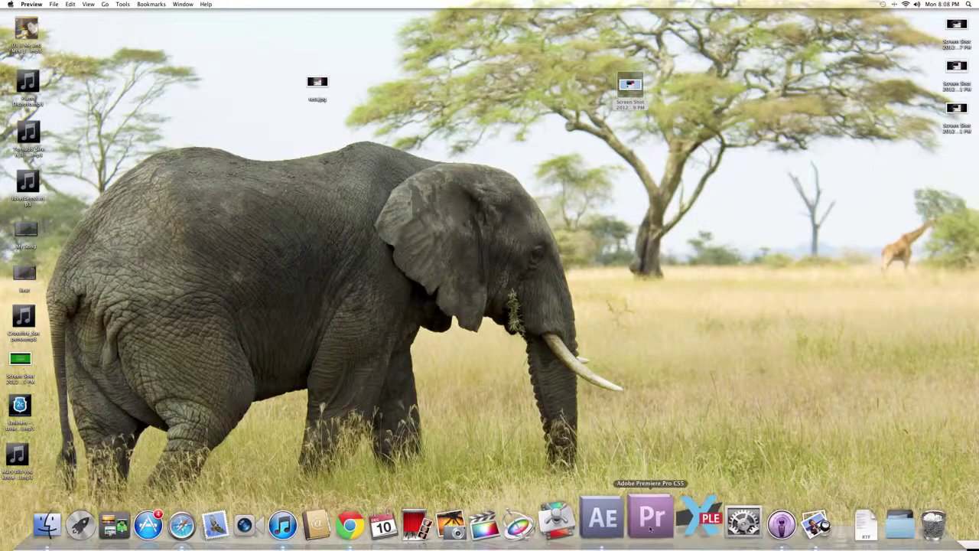
pyautogui.click(619, 519)
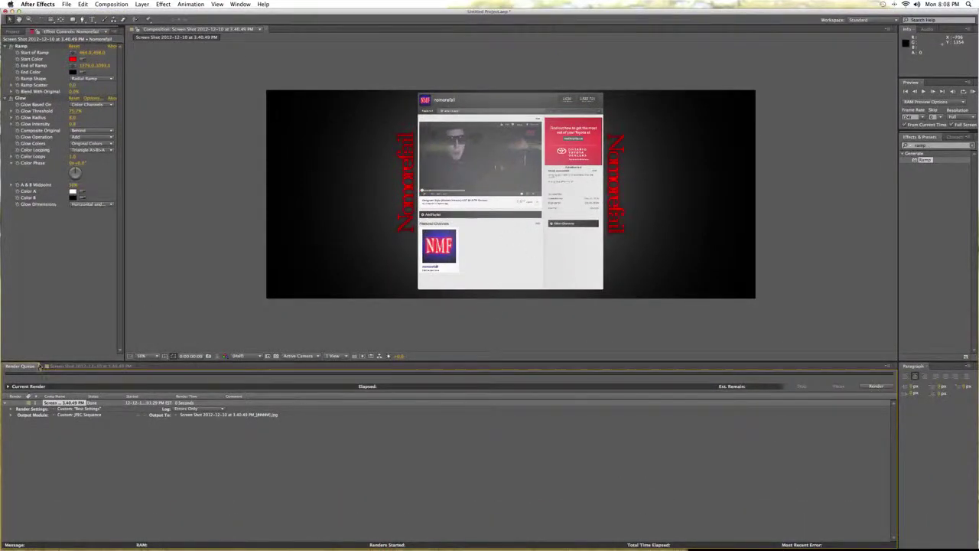
pyautogui.click(39, 365)
pyautogui.press('super+a')
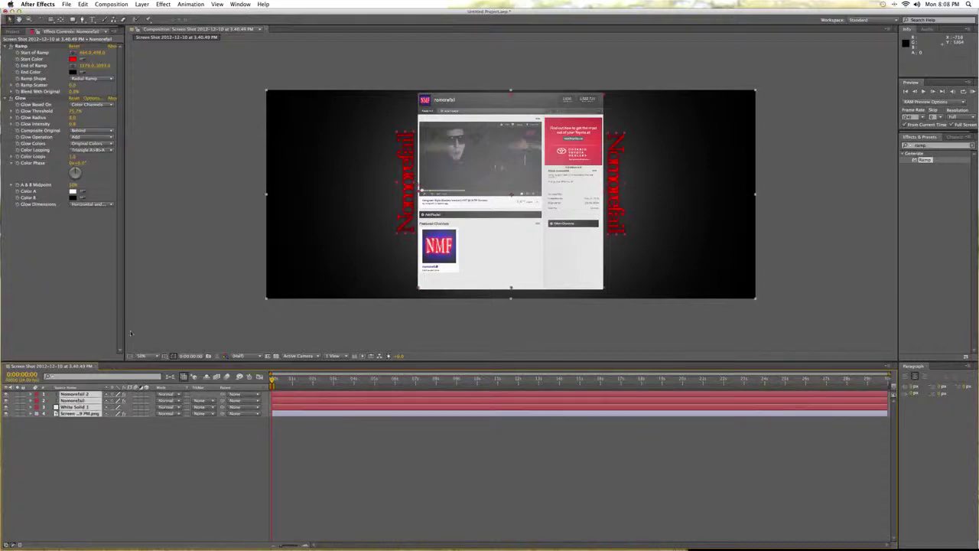
pyautogui.moveTo(115, 438); pyautogui.dragTo(120, 394)
pyautogui.press('Delete')
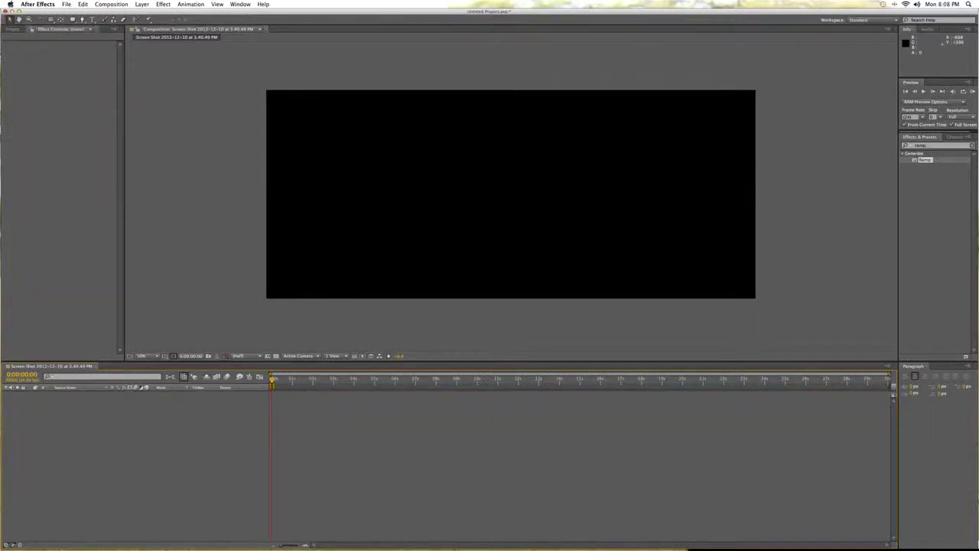
pyautogui.press('super+0')
pyautogui.moveTo(29, 103); pyautogui.dragTo(517, 197)
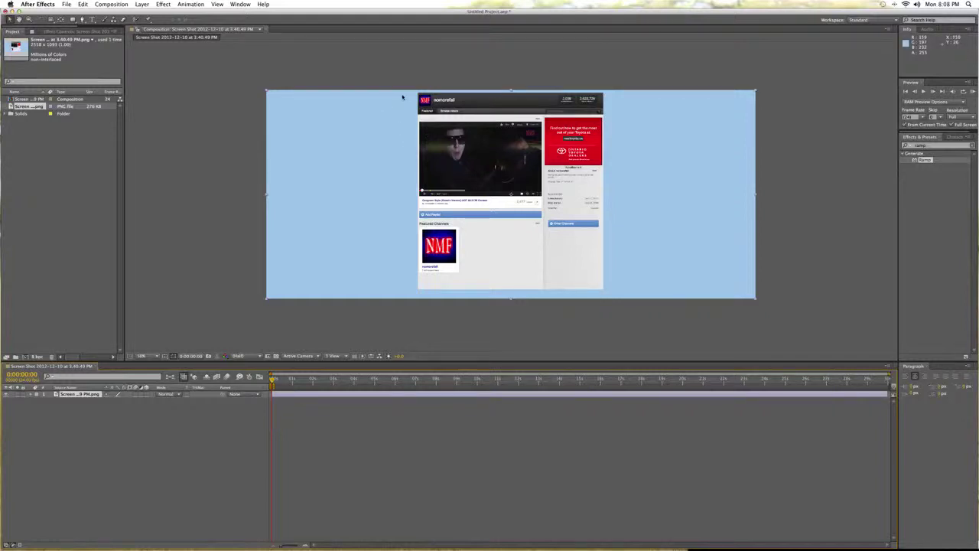
# Step: Create a composition-size solid named White Solid 2, sampling its colour from the channel page's light grey area
pyautogui.click(158, 5)
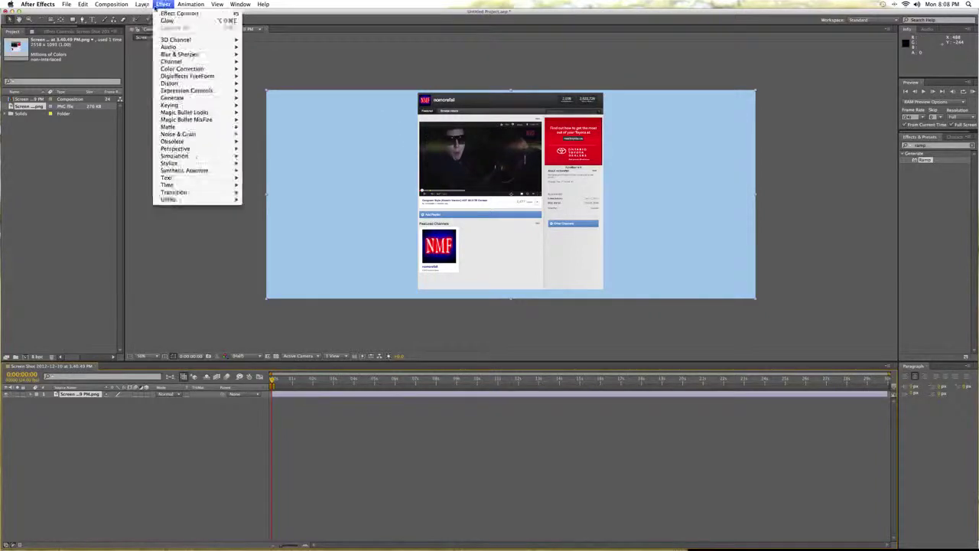
pyautogui.moveTo(141, 4)
pyautogui.moveTo(176, 19)
pyautogui.click(256, 27)
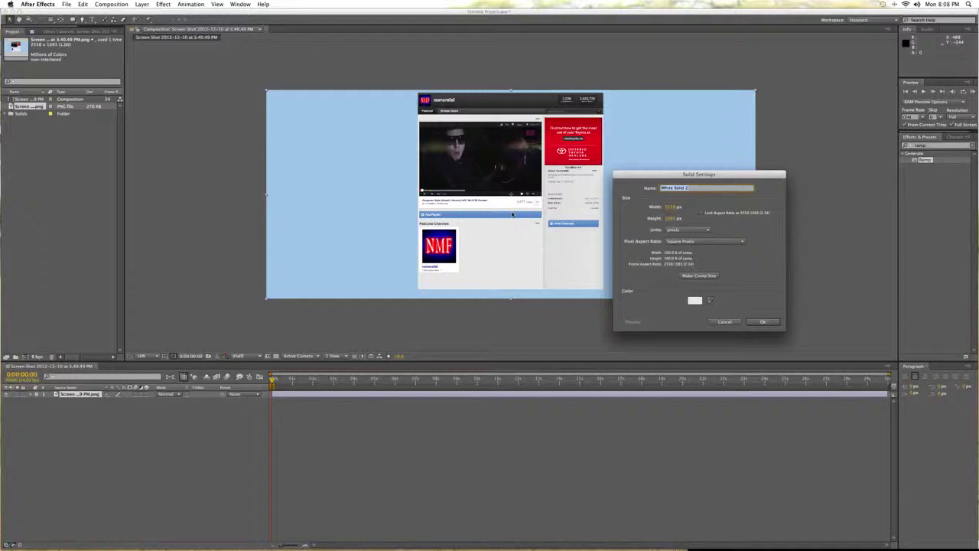
pyautogui.click(712, 301)
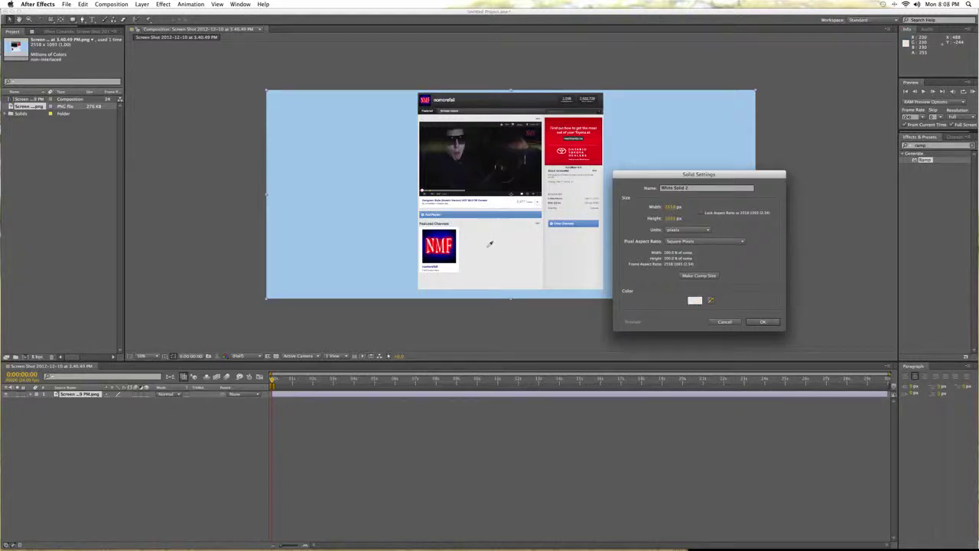
pyautogui.click(756, 322)
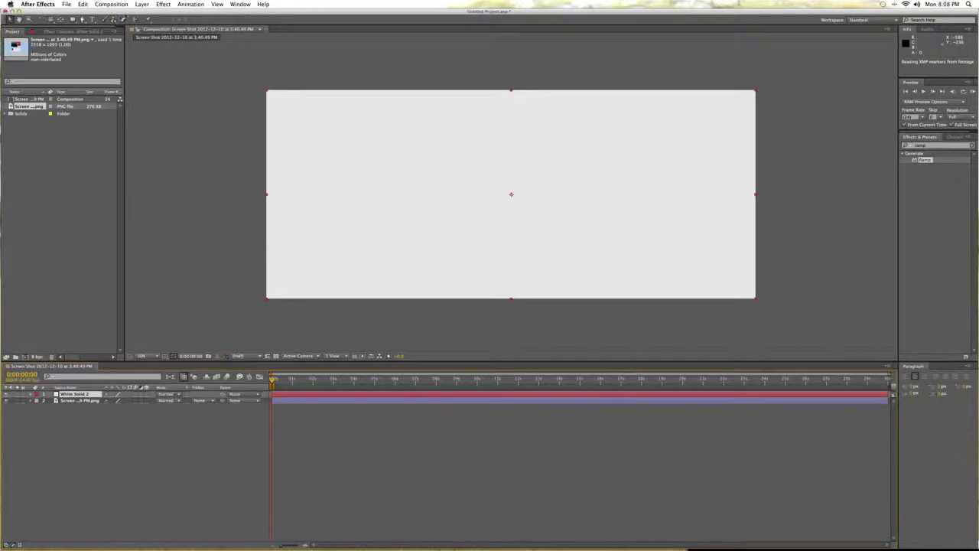
# Step: Reduce the white solid's opacity until the channel screenshot beneath it can be traced
pyautogui.click(31, 394)
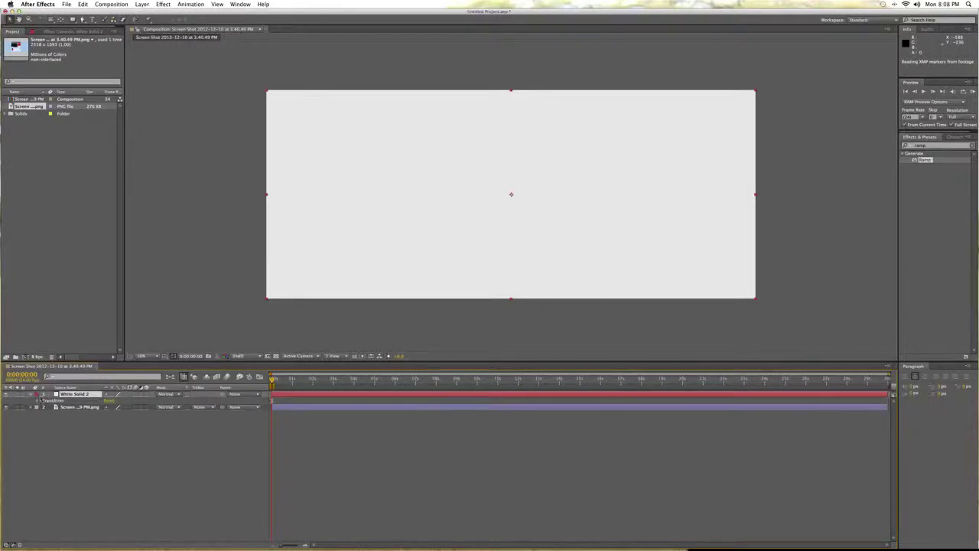
pyautogui.click(37, 401)
pyautogui.moveTo(109, 432); pyautogui.dragTo(86, 437)
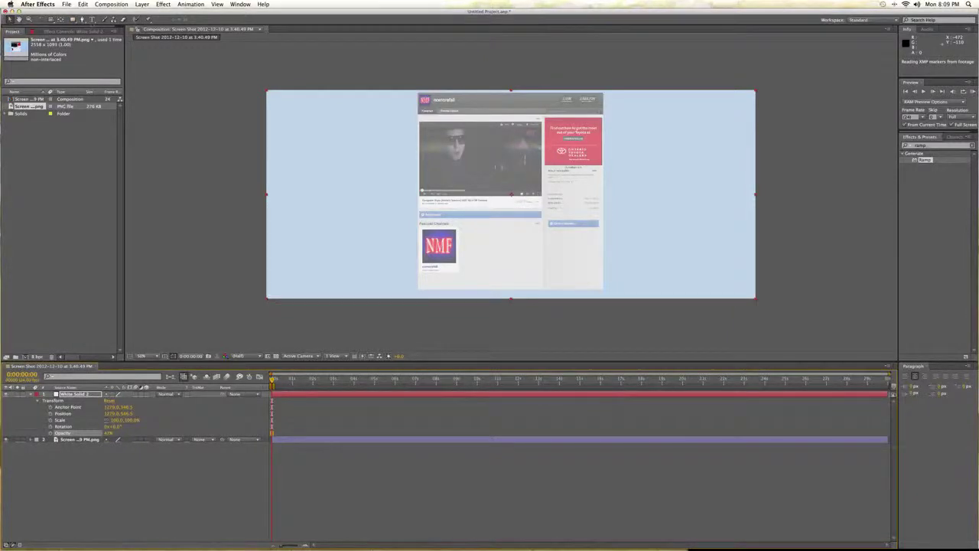
# Step: Draw a rounded rectangle mask on the white solid around the channel content column, and restore the solid's opacity to 100%
pyautogui.click(72, 19)
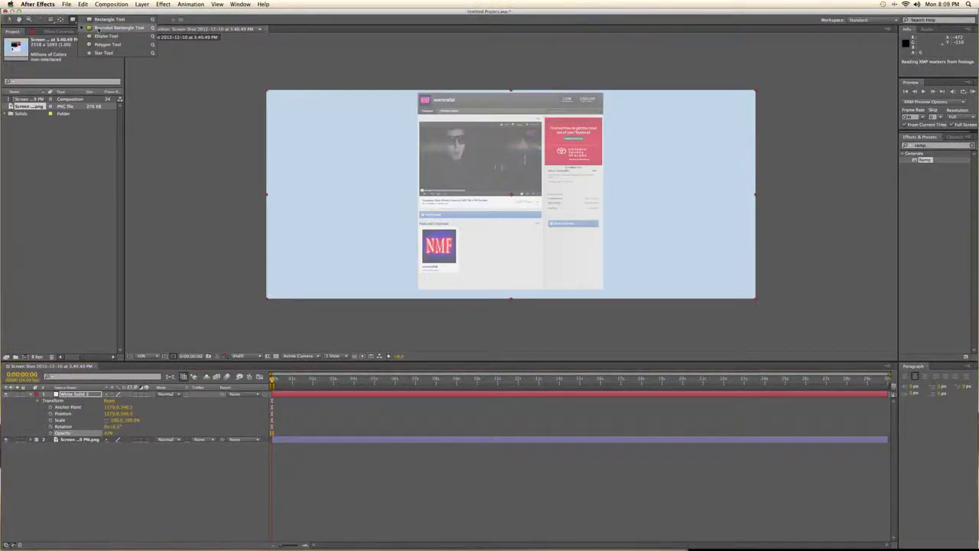
pyautogui.click(98, 29)
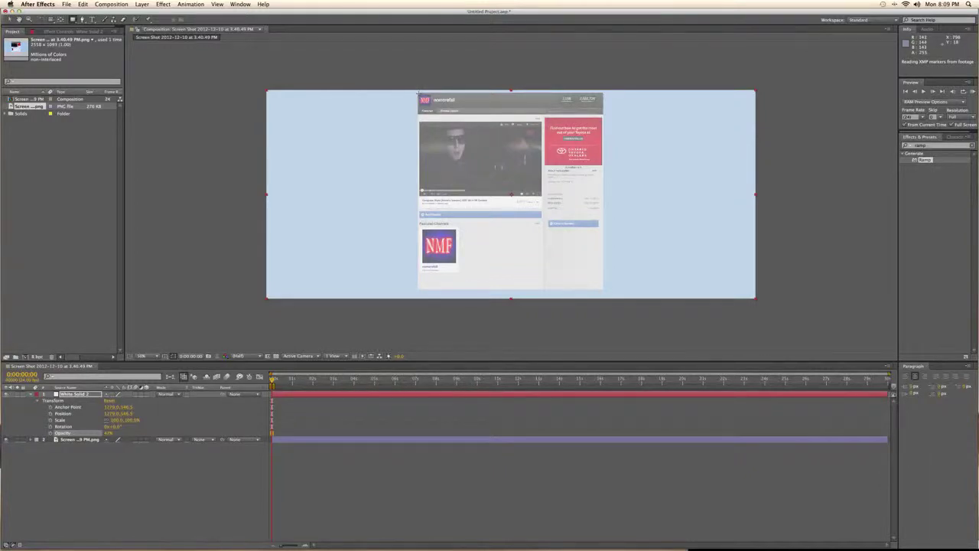
pyautogui.moveTo(417, 93); pyautogui.dragTo(603, 288)
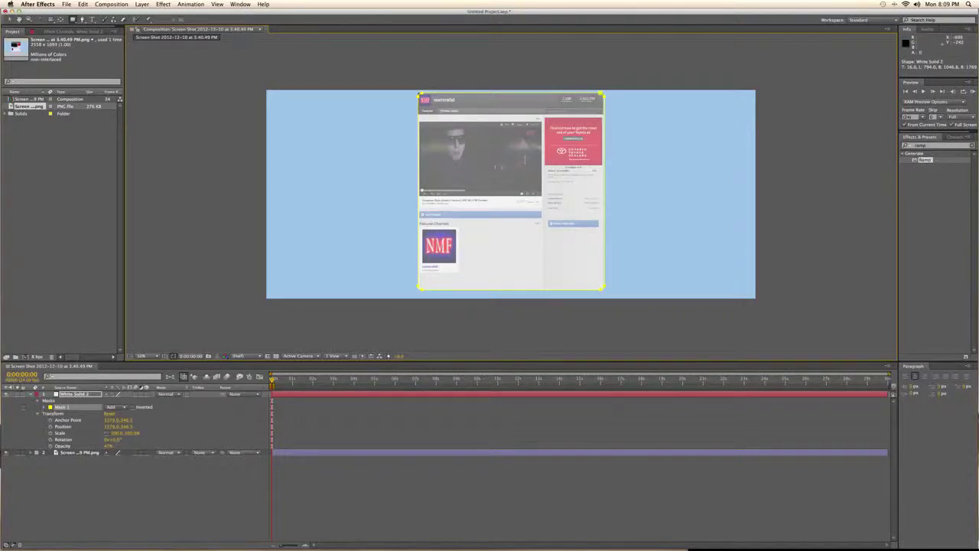
pyautogui.moveTo(109, 446); pyautogui.dragTo(238, 444)
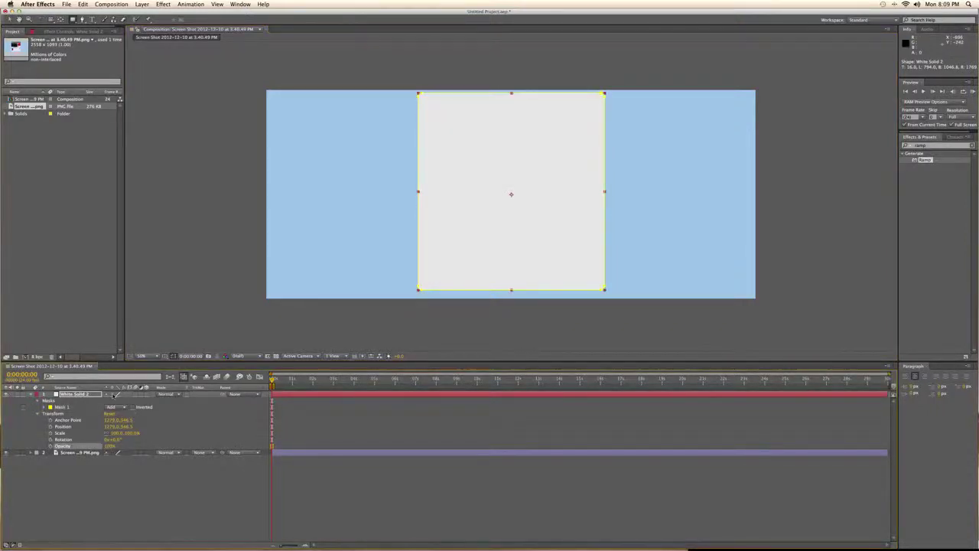
# Step: Set the mask feather of the white solid's mask to 1000 pixels
pyautogui.click(38, 413)
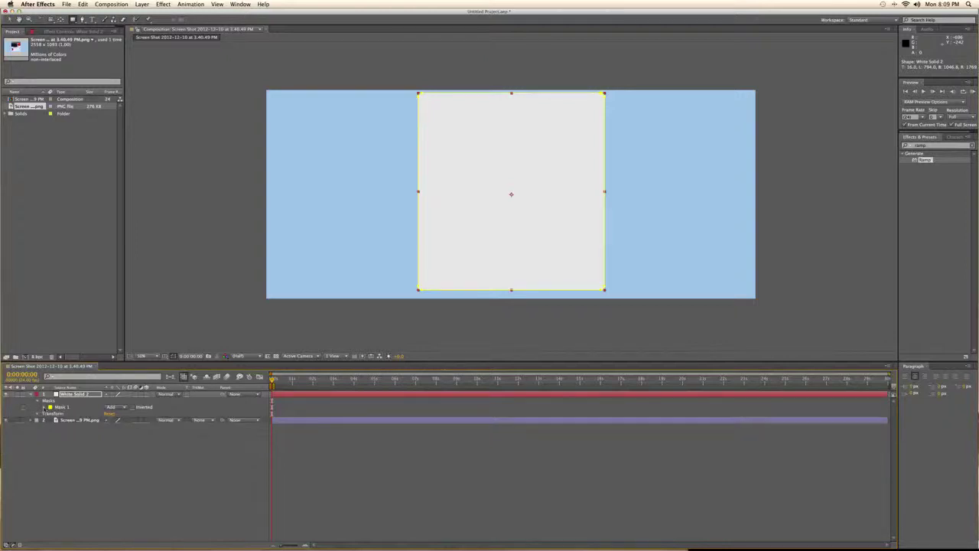
pyautogui.click(44, 406)
pyautogui.moveTo(113, 420); pyautogui.dragTo(524, 406)
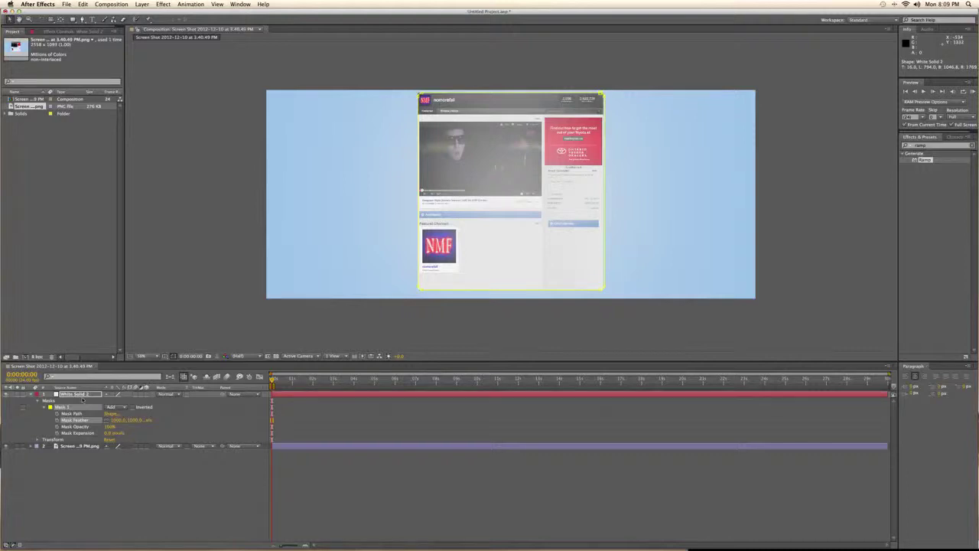
# Step: Apply the Change to Color effect to the screenshot layer, sampling the blue page background as its From colour
pyautogui.click(79, 446)
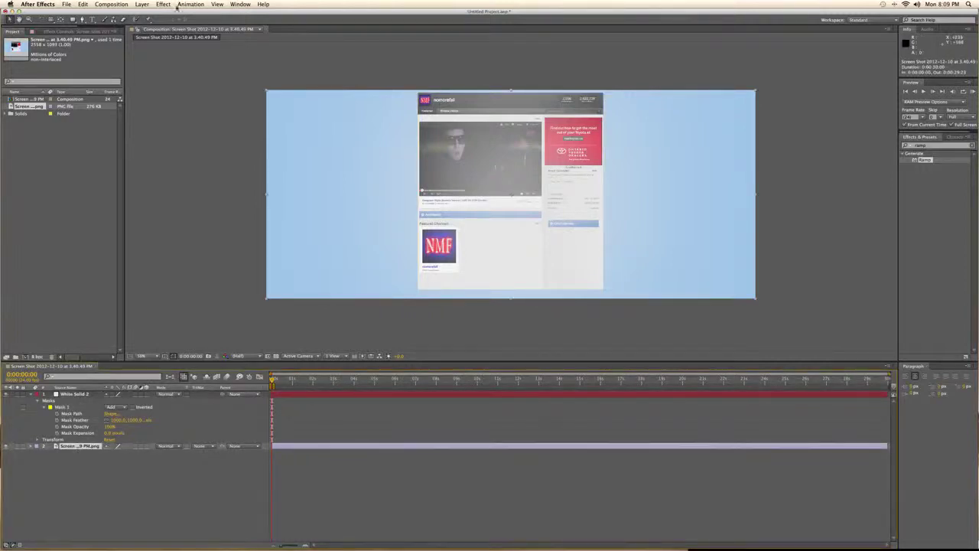
pyautogui.click(142, 5)
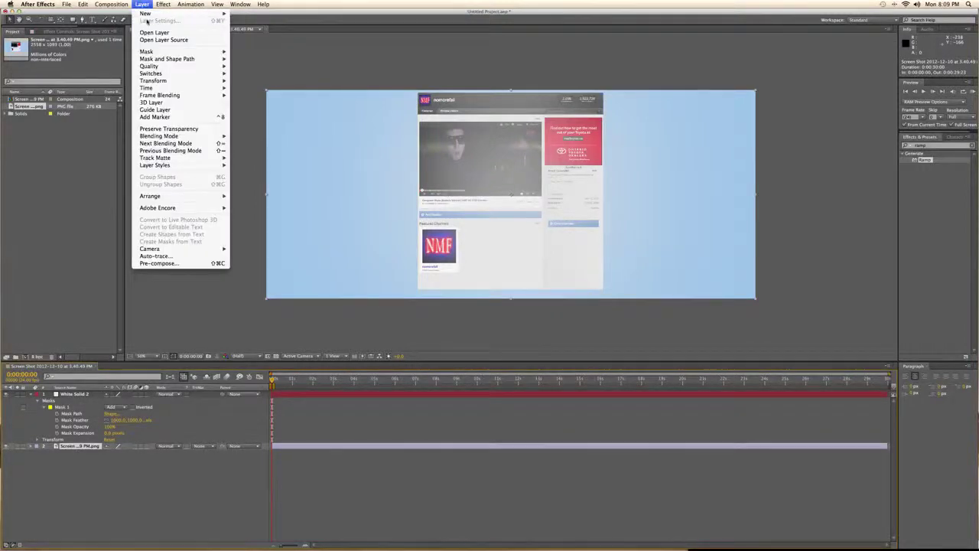
pyautogui.moveTo(163, 5)
pyautogui.moveTo(178, 62)
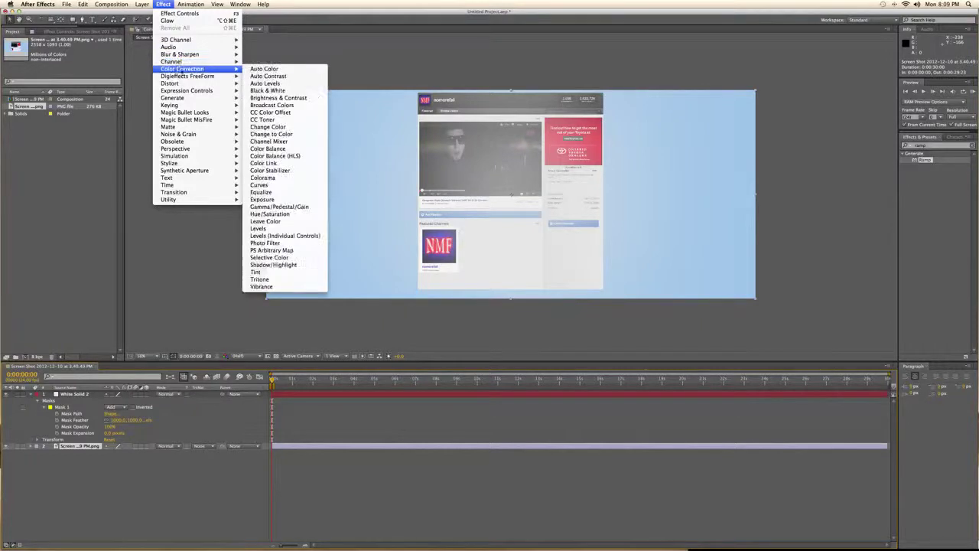
pyautogui.click(288, 134)
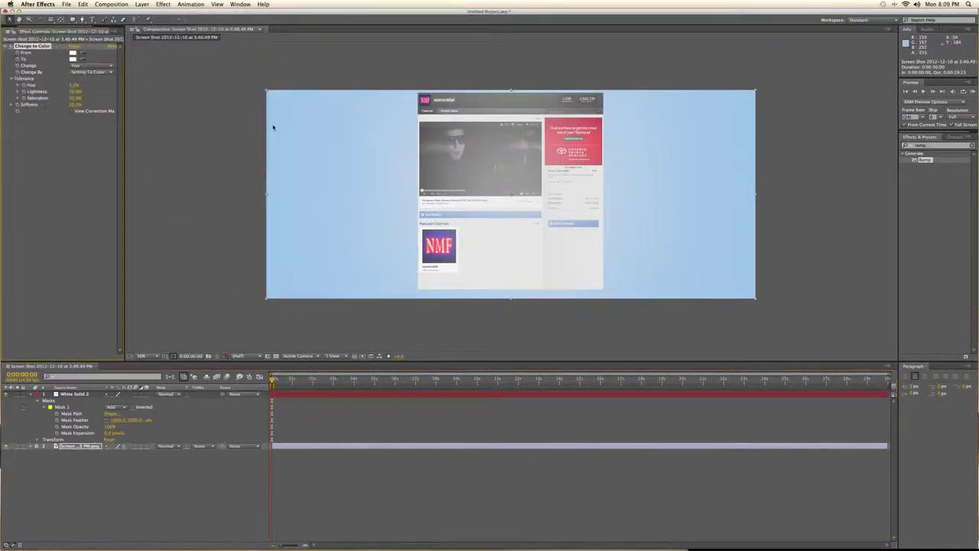
pyautogui.click(82, 54)
pyautogui.click(297, 113)
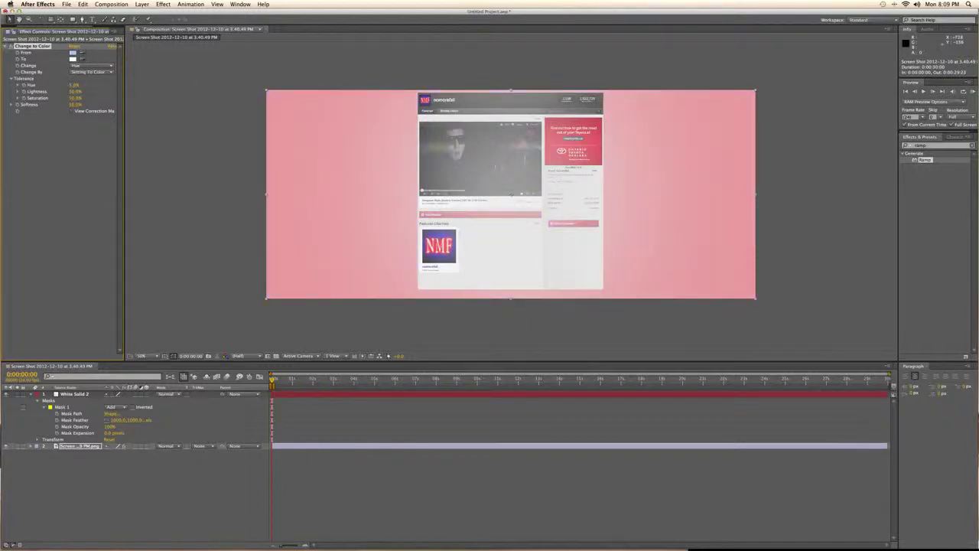
# Step: Set the Change to Color effect's To colour to 000000 and its Change option to Hue & Lightness
pyautogui.click(73, 59)
pyautogui.write('000000')
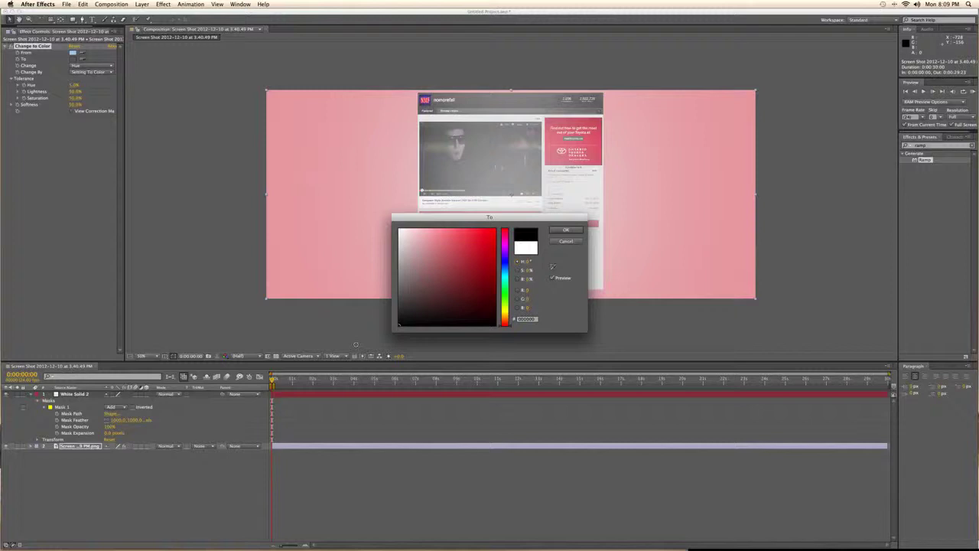
pyautogui.click(567, 230)
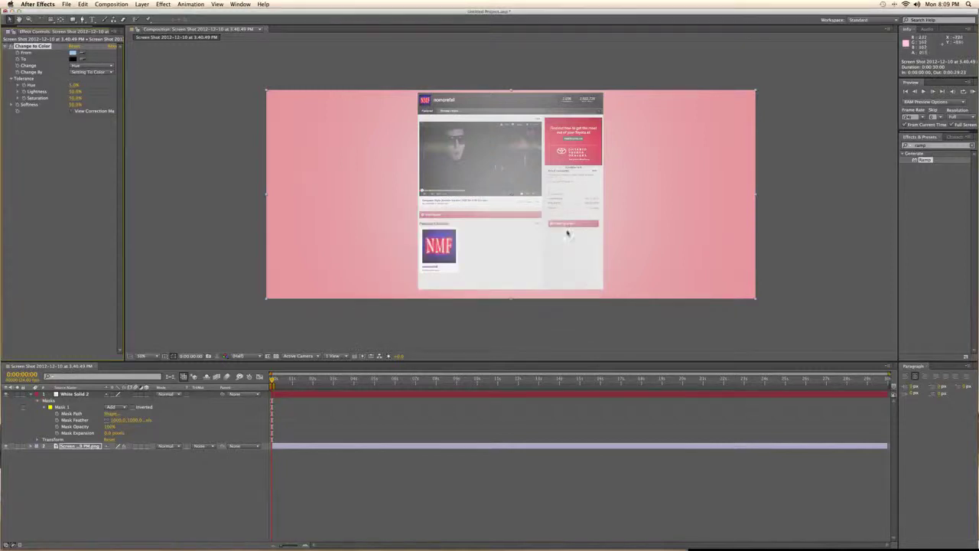
pyautogui.click(92, 66)
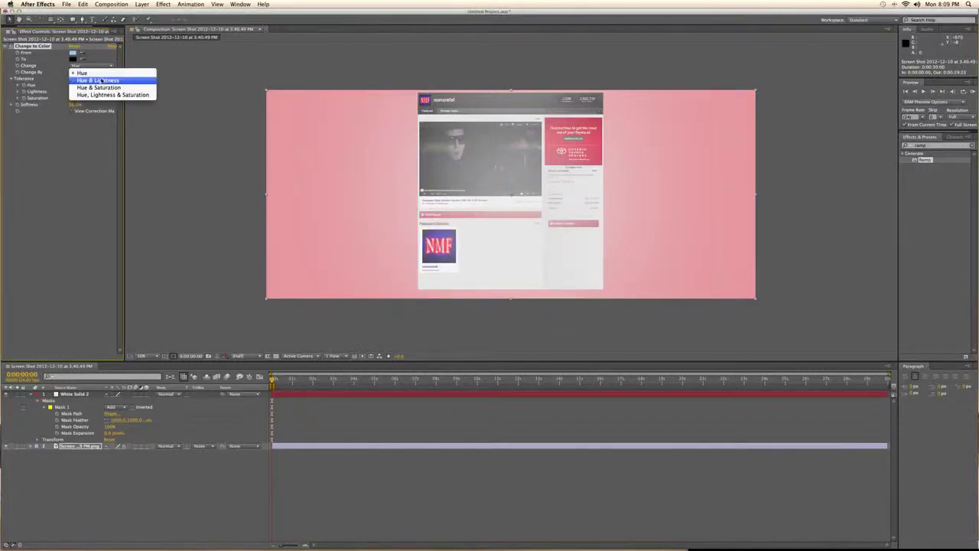
pyautogui.click(98, 79)
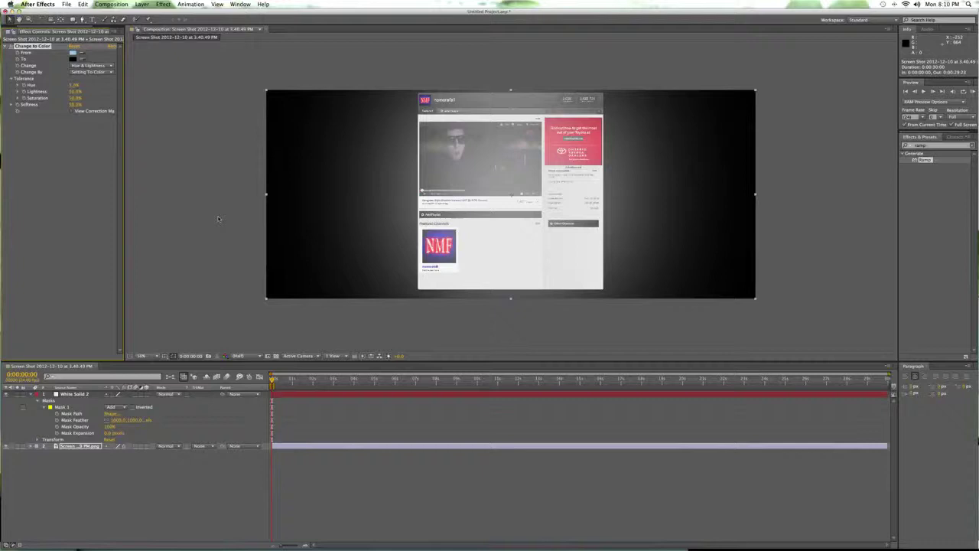
# Step: Reshape the white solid's mask by moving its lower edge up and its upper edge down, and deselect the layer
pyautogui.click(75, 394)
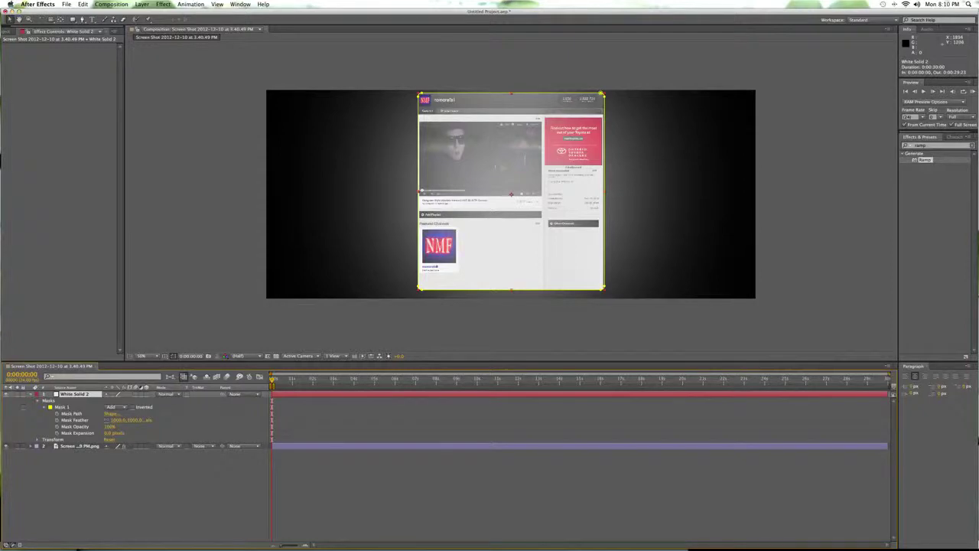
pyautogui.moveTo(500, 291); pyautogui.dragTo(503, 244)
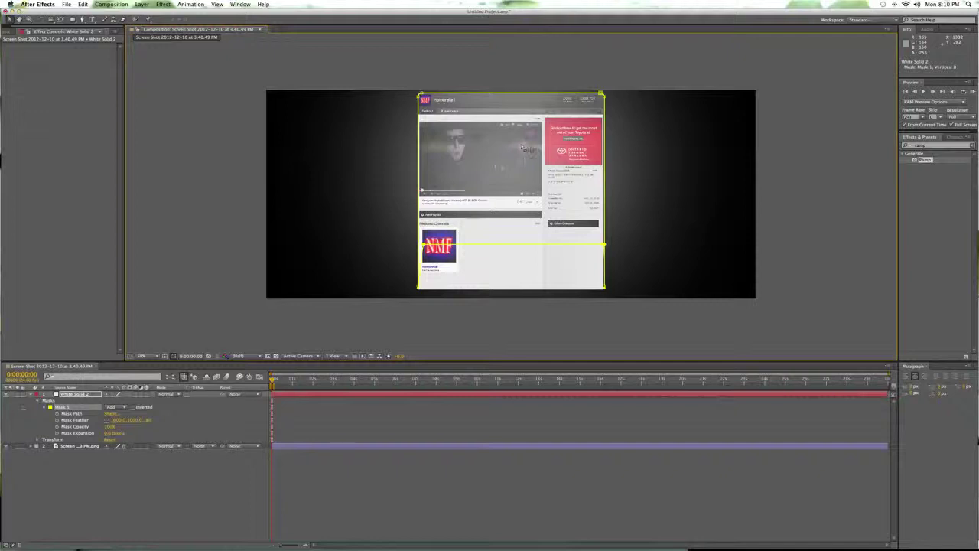
pyautogui.moveTo(501, 95); pyautogui.dragTo(521, 136)
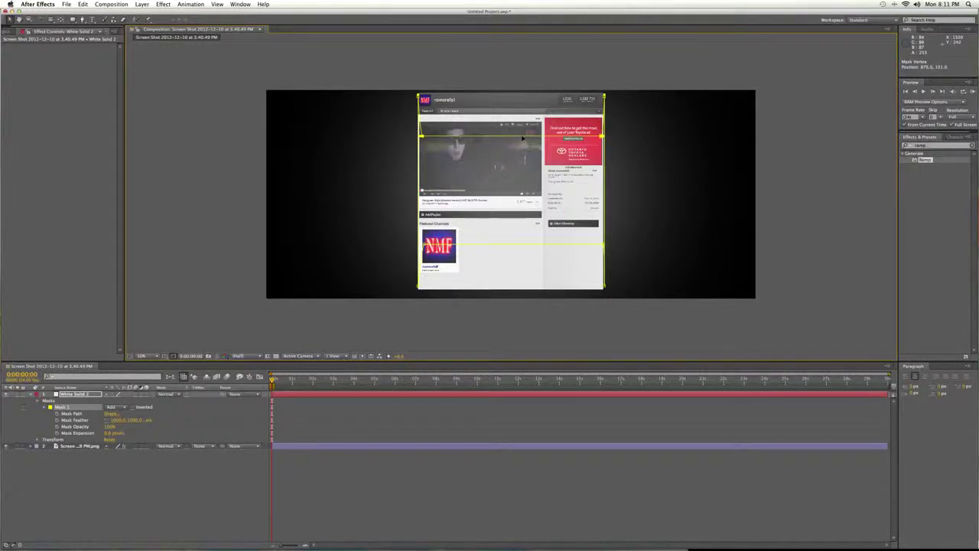
pyautogui.click(437, 323)
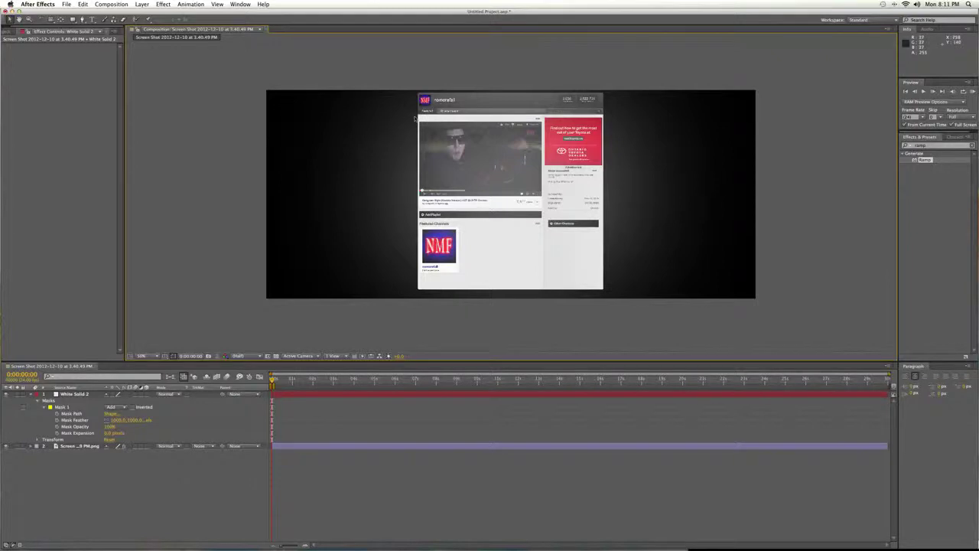
# Step: Add a text layer reading "Nomorefail" and move it over the left edge of the channel page
pyautogui.click(145, 8)
pyautogui.moveTo(151, 16)
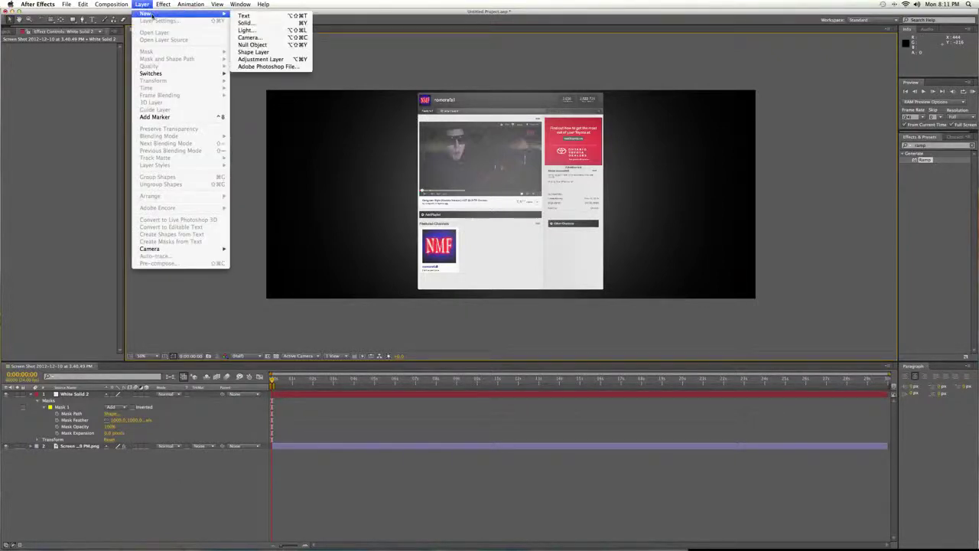
pyautogui.click(243, 15)
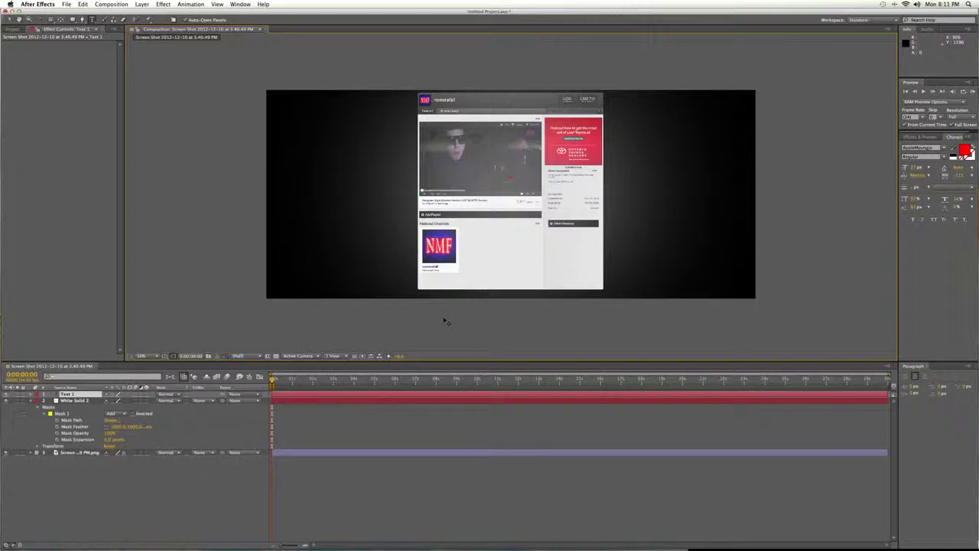
pyautogui.click(10, 18)
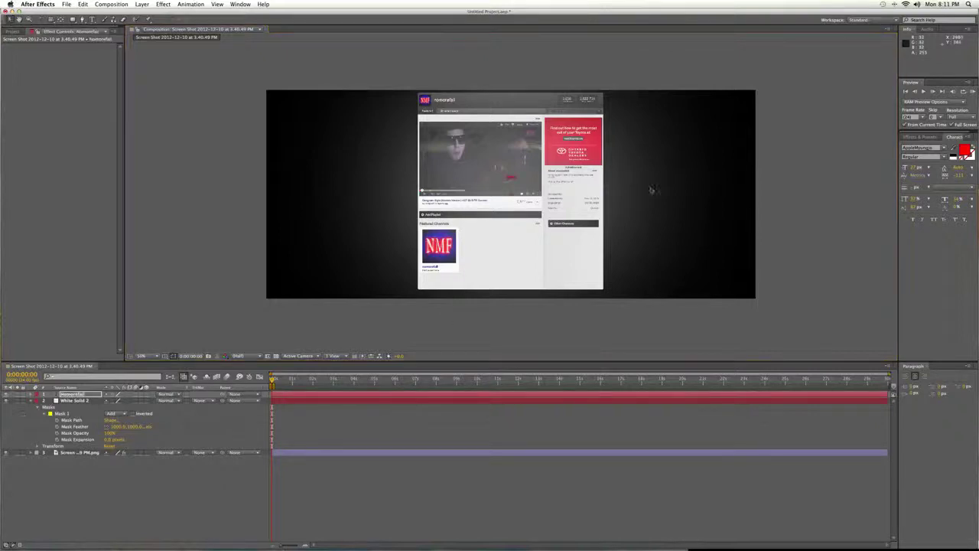
pyautogui.moveTo(516, 177); pyautogui.dragTo(373, 176)
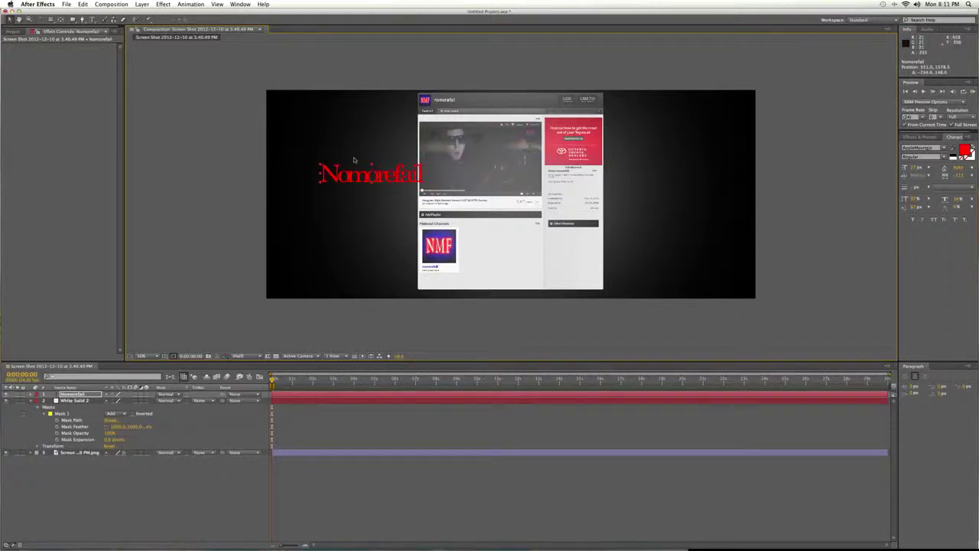
# Step: Rotate the Nomorefail text about 90 degrees counterclockwise so that it reads vertically upward
pyautogui.scroll(-2, 384, 200)
pyautogui.press('.')
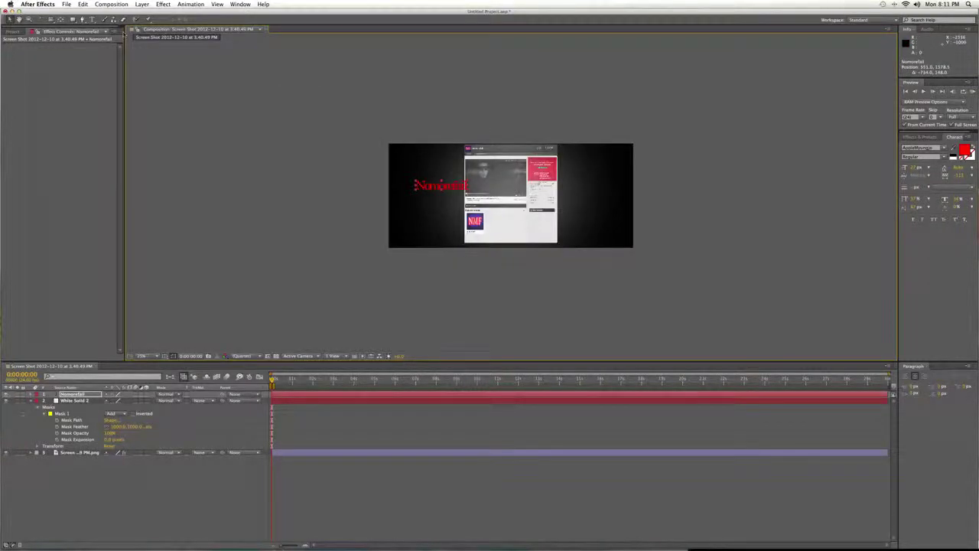
pyautogui.click(42, 19)
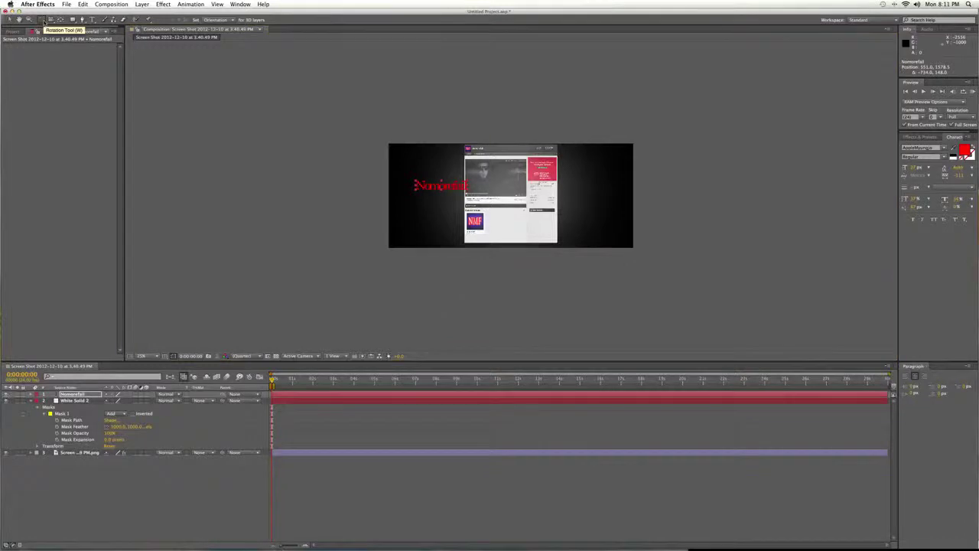
pyautogui.moveTo(441, 186); pyautogui.dragTo(409, 299)
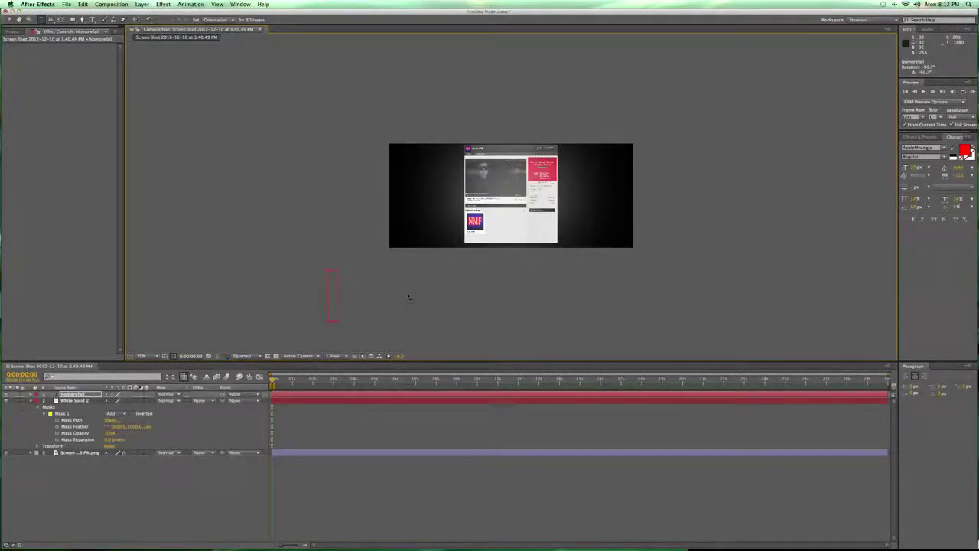
# Step: Move the vertical Nomorefail text back into the composition, just outside the left edge of the channel content
pyautogui.click(11, 19)
pyautogui.moveTo(335, 284); pyautogui.dragTo(458, 180)
pyautogui.press('.')
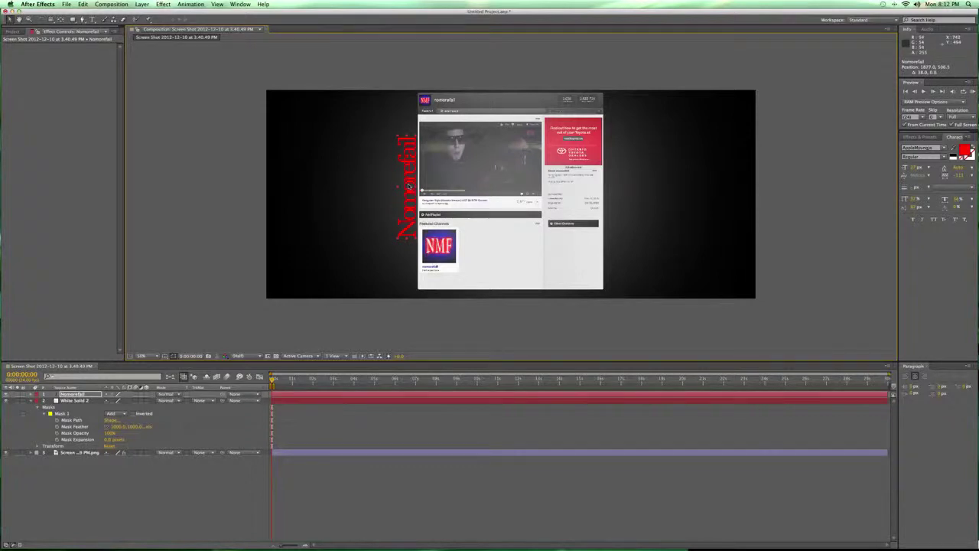
pyautogui.moveTo(411, 186); pyautogui.dragTo(413, 187)
pyautogui.press(',')
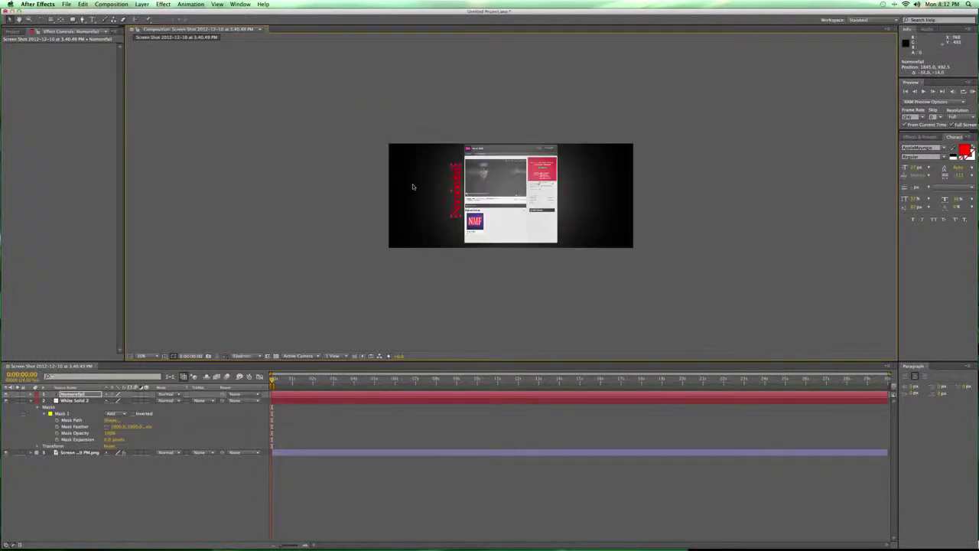
pyautogui.click(437, 246)
pyautogui.press('.')
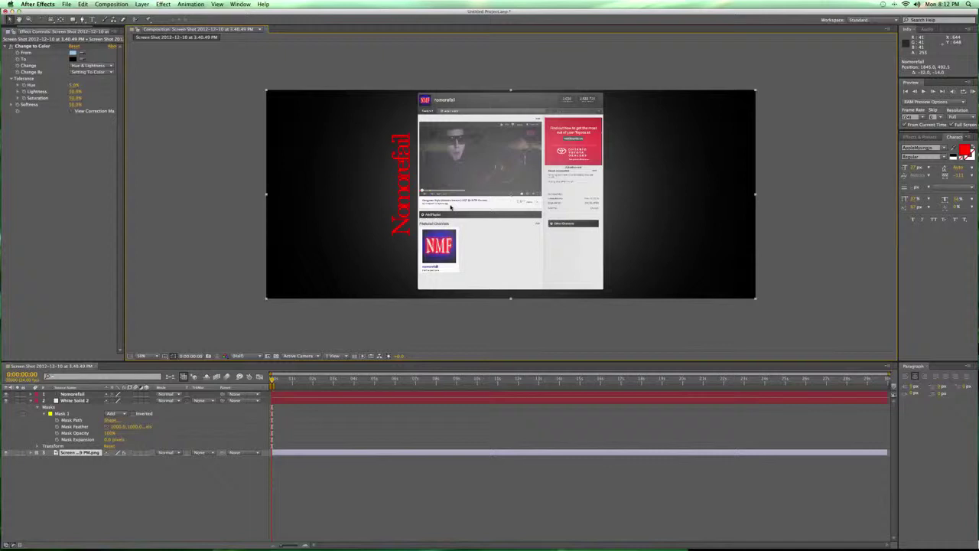
pyautogui.click(41, 19)
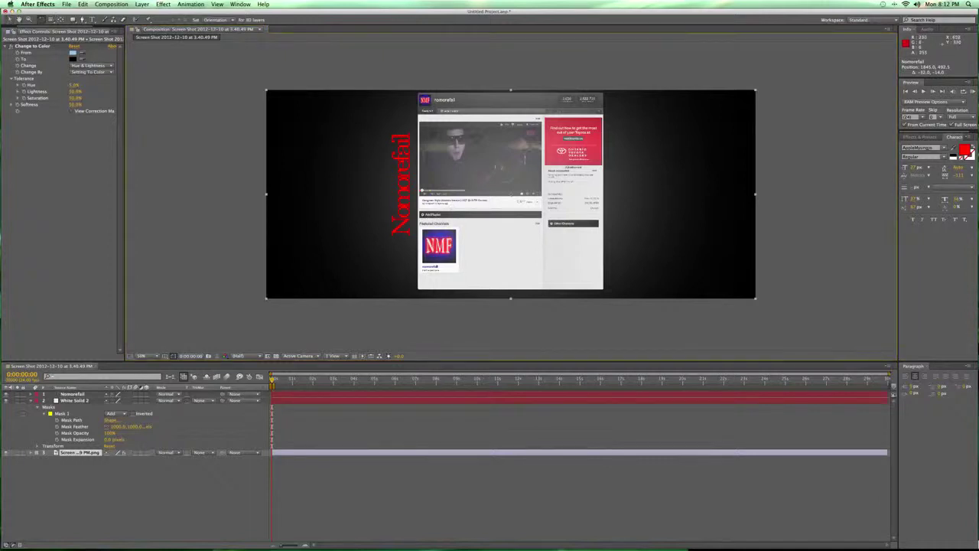
pyautogui.moveTo(404, 162); pyautogui.dragTo(406, 160)
pyautogui.press('super+z')
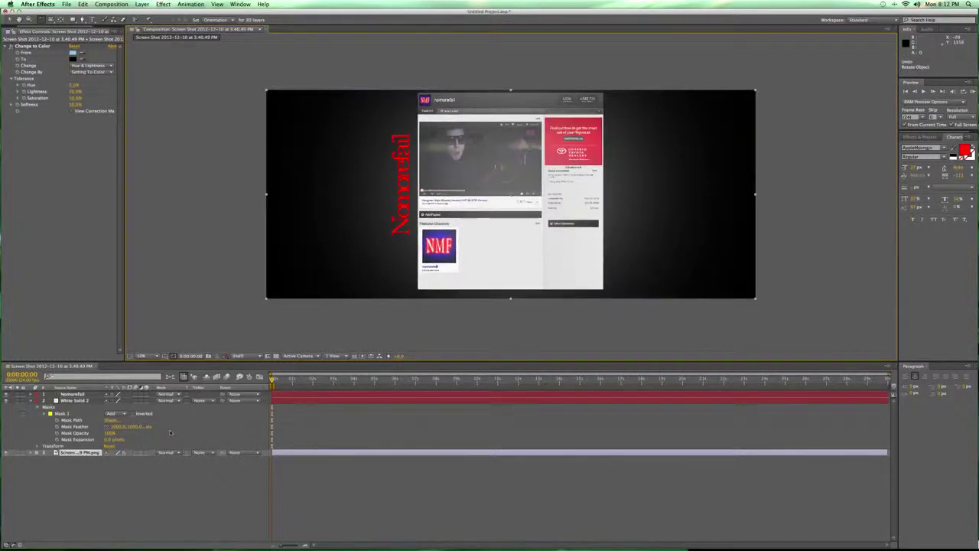
# Step: Straighten the Nomorefail text layer with small rotations, shift it closer to the channel content's left edge, and deselect it
pyautogui.click(74, 394)
pyautogui.moveTo(397, 216); pyautogui.dragTo(396, 214)
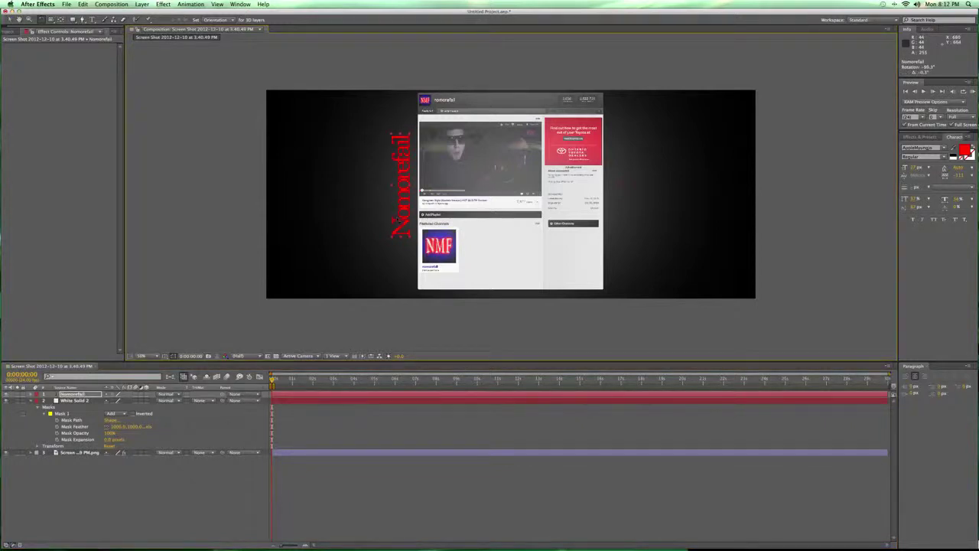
pyautogui.moveTo(400, 218); pyautogui.dragTo(400, 216)
pyautogui.click(11, 20)
pyautogui.moveTo(405, 198); pyautogui.dragTo(409, 202)
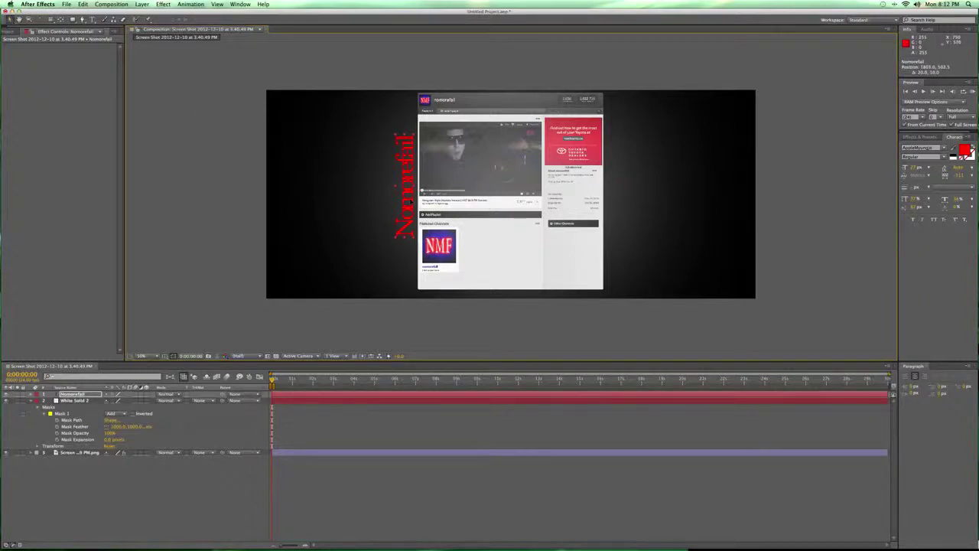
pyautogui.click(406, 321)
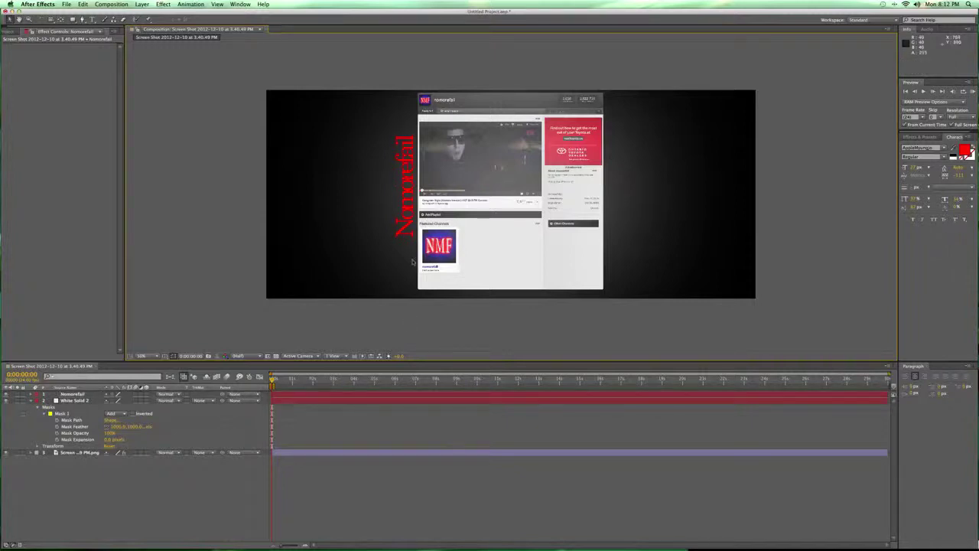
# Step: Duplicate the Nomorefail text layer and move the copy across to the channel page's right-hand column
pyautogui.click(405, 227)
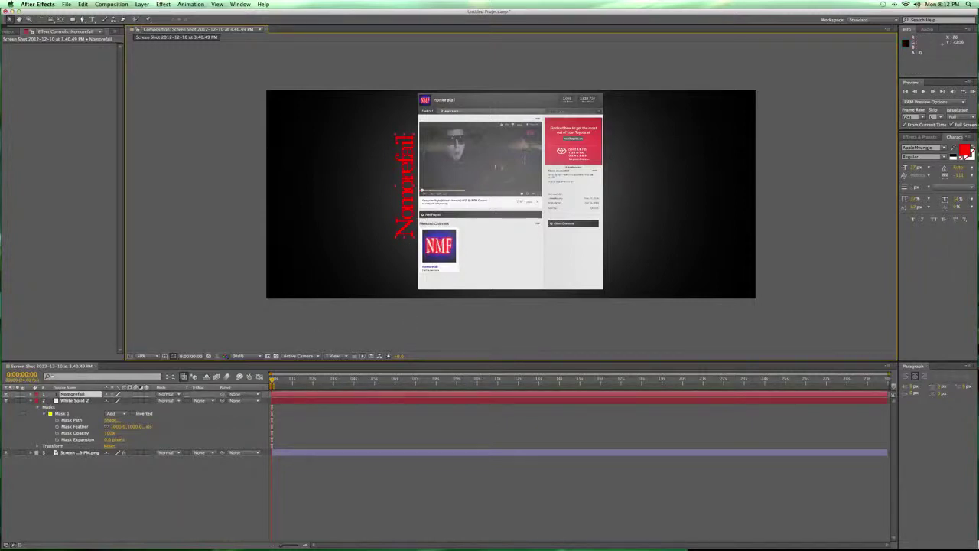
pyautogui.press('super+d')
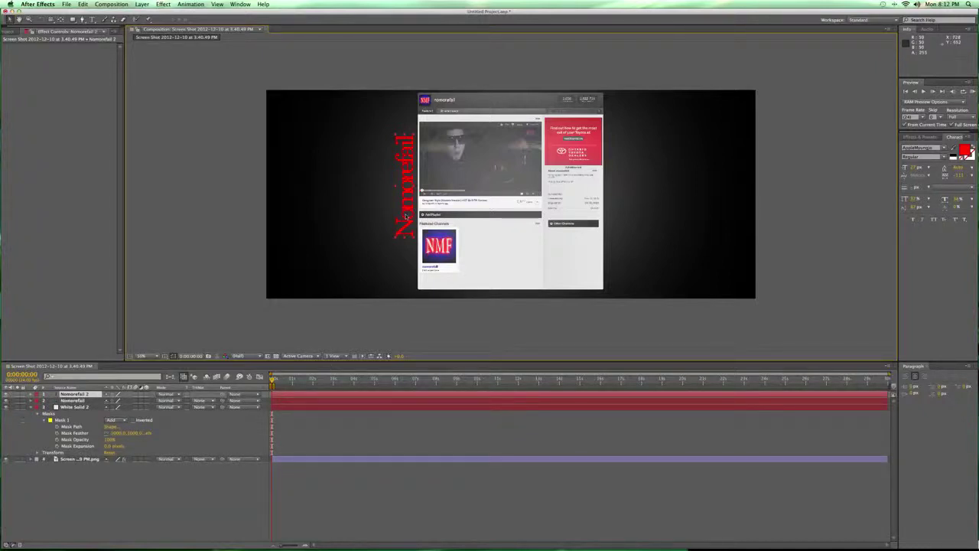
pyautogui.moveTo(401, 229); pyautogui.dragTo(572, 229)
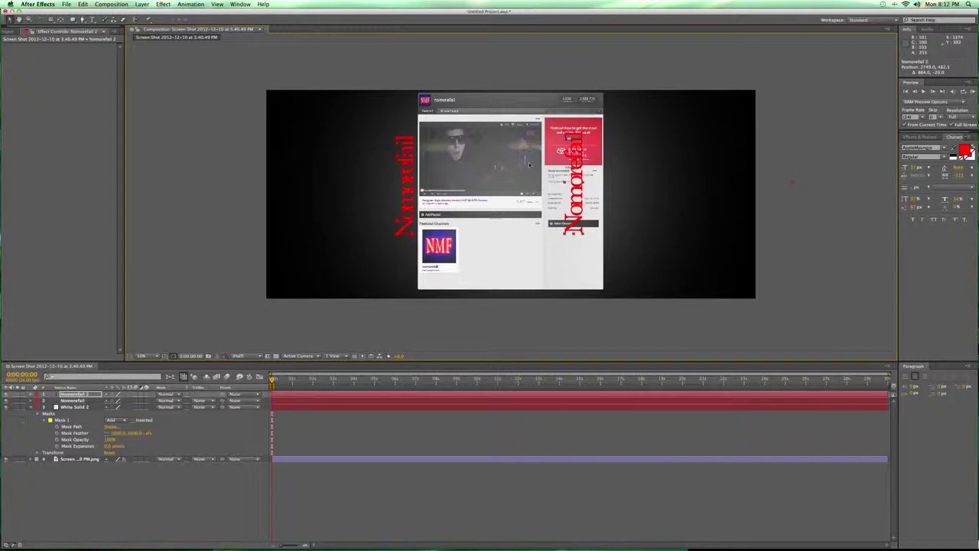
# Step: Rotate the text copy by half a turn so it reads downward, and place it outside the channel content's right edge
pyautogui.press(',')
pyautogui.press(',')
pyautogui.press(',')
pyautogui.press(',')
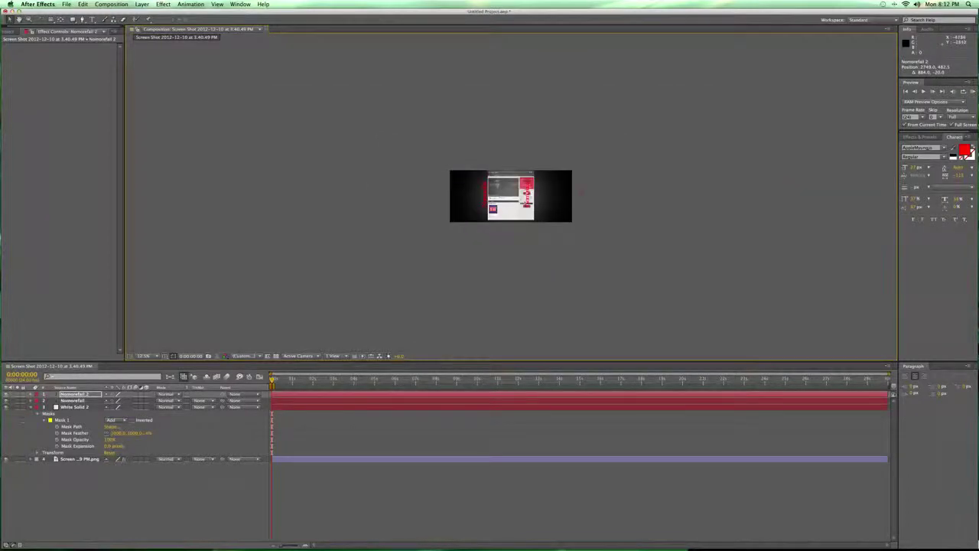
pyautogui.click(41, 19)
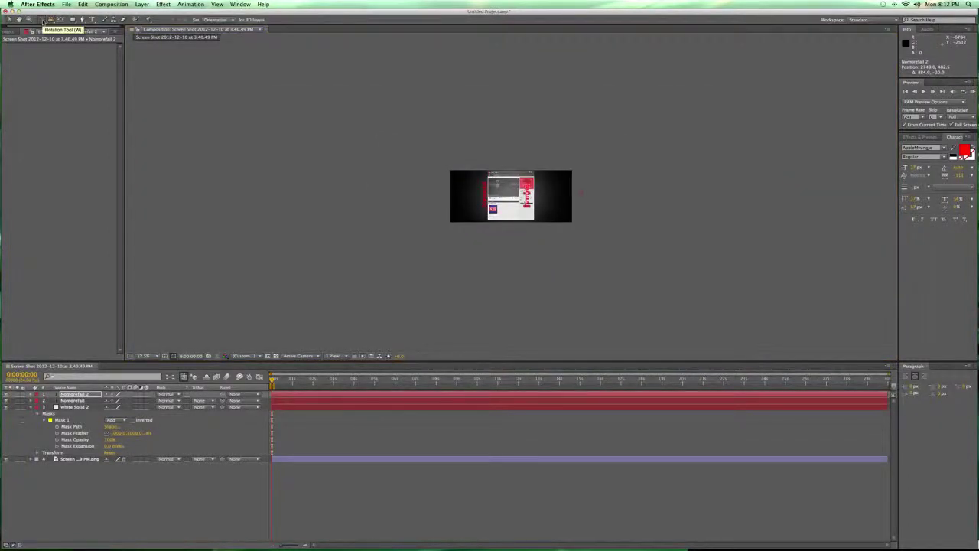
pyautogui.moveTo(531, 194)
pyautogui.mouseDown()
pyautogui.moveTo(558, 226)
pyautogui.moveTo(638, 222)
pyautogui.moveTo(670, 197)
pyautogui.moveTo(662, 208)
pyautogui.moveTo(538, 186)
pyautogui.mouseUp()
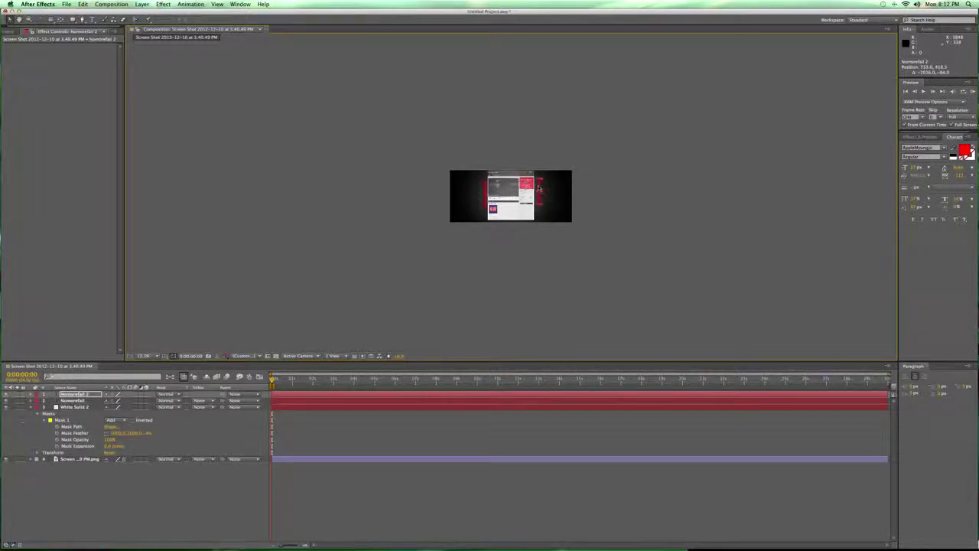
# Step: Straighten the right-hand text copy and move it closer to the channel content, level with the left-hand text
pyautogui.scroll(-1, 541, 189)
pyautogui.press('.')
pyautogui.press('.')
pyautogui.press('.')
pyautogui.press('.')
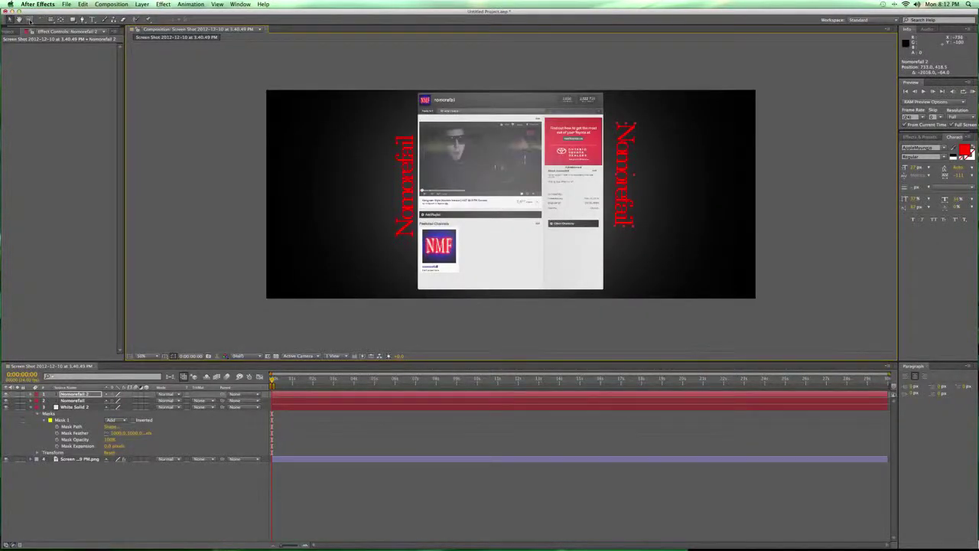
pyautogui.click(41, 20)
pyautogui.moveTo(617, 158); pyautogui.dragTo(618, 154)
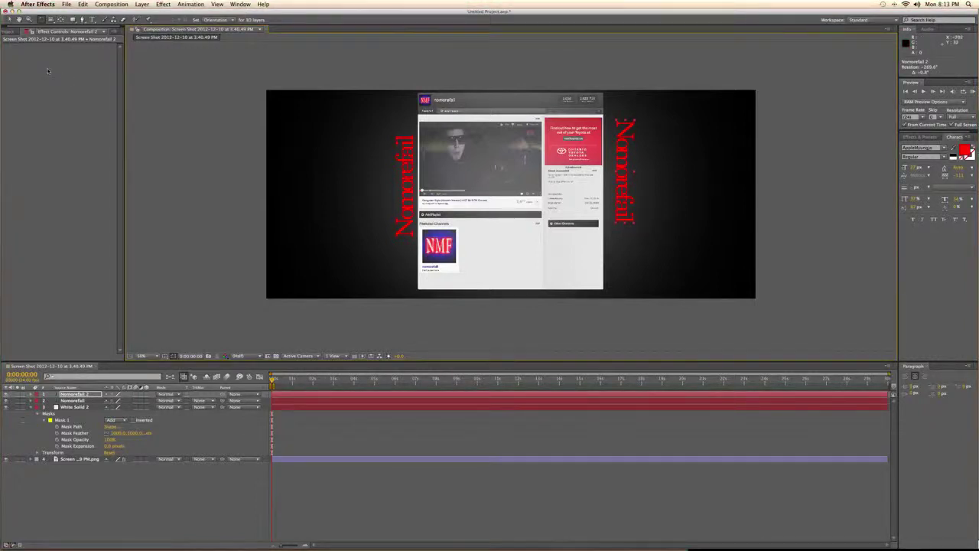
pyautogui.press('v')
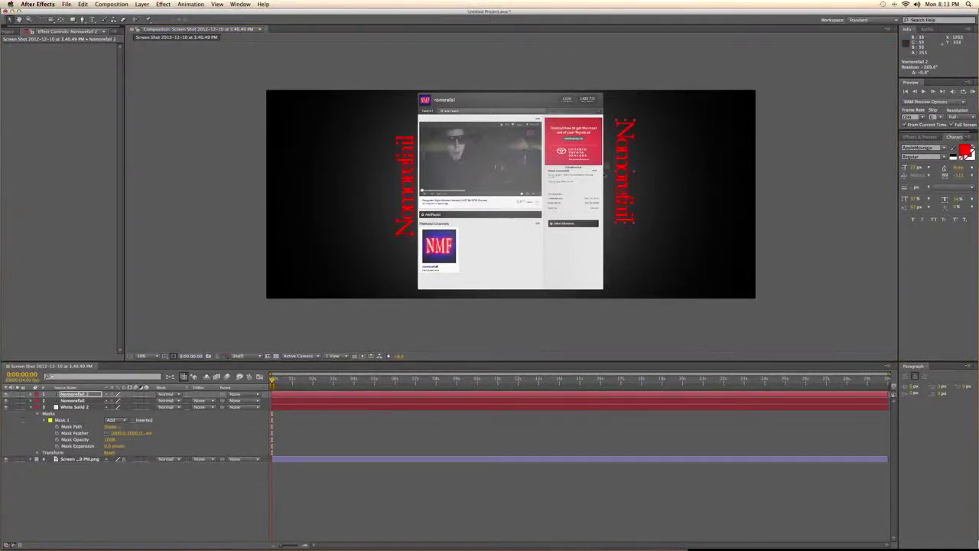
pyautogui.moveTo(602, 176); pyautogui.dragTo(615, 181)
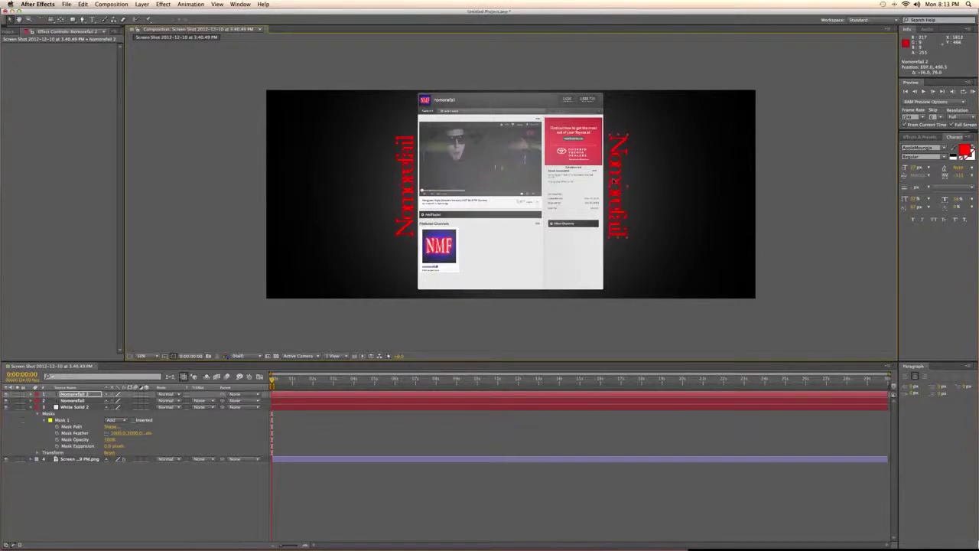
# Step: Fine-tune the right-hand copy's rotation by a fraction of a degree, nudge its position slightly, and deselect it
pyautogui.click(41, 19)
pyautogui.moveTo(612, 238); pyautogui.dragTo(613, 238)
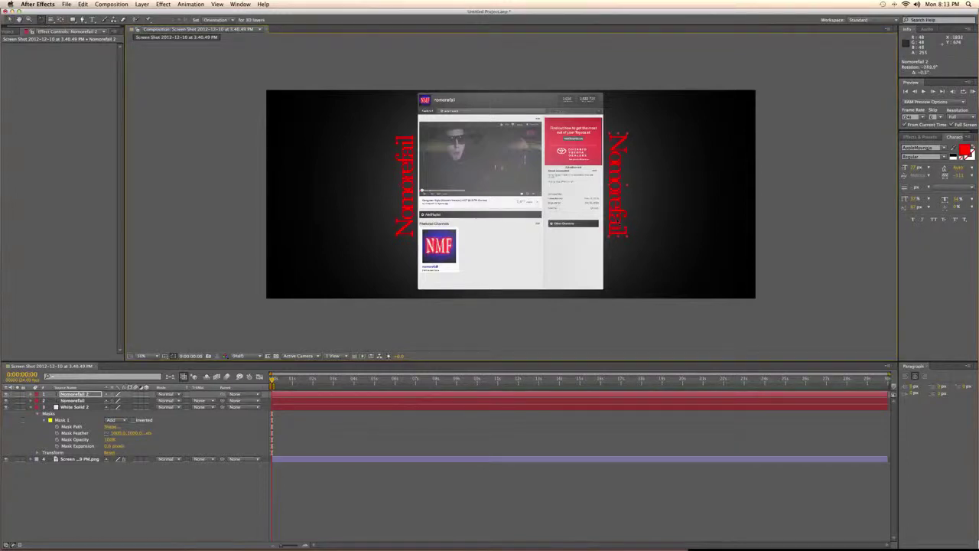
pyautogui.click(10, 20)
pyautogui.moveTo(614, 198); pyautogui.dragTo(613, 200)
pyautogui.click(604, 345)
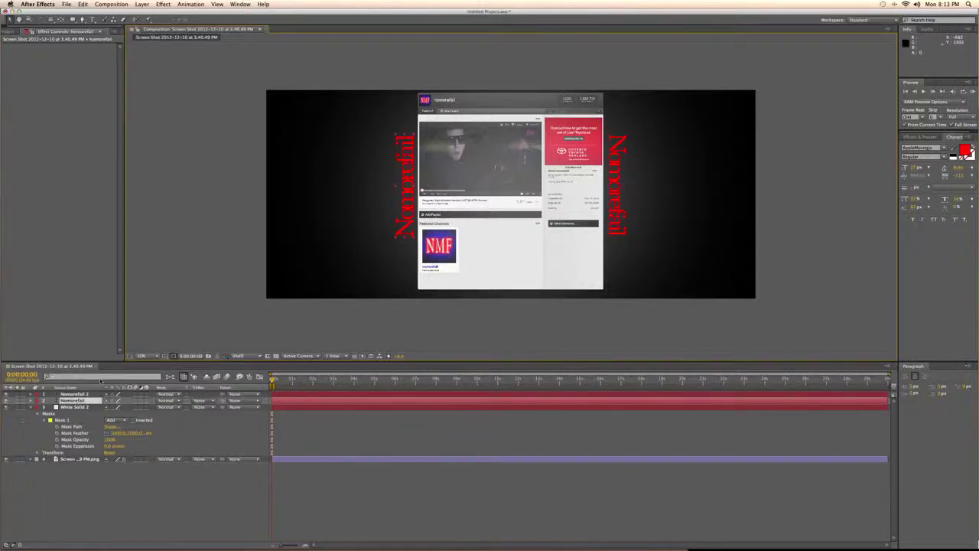
# Step: Move the original Nomorefail text layer above its duplicate in the layer stack
pyautogui.click(76, 394)
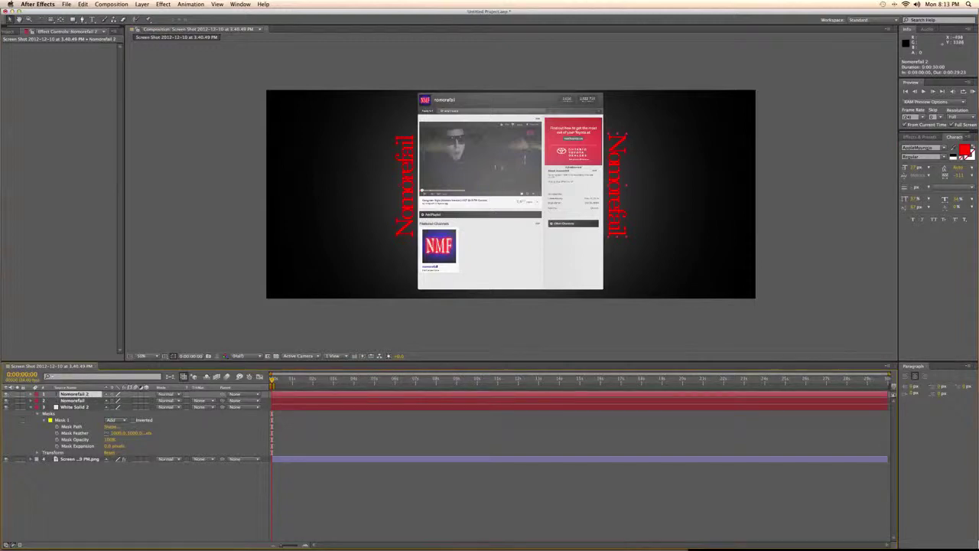
pyautogui.click(77, 400)
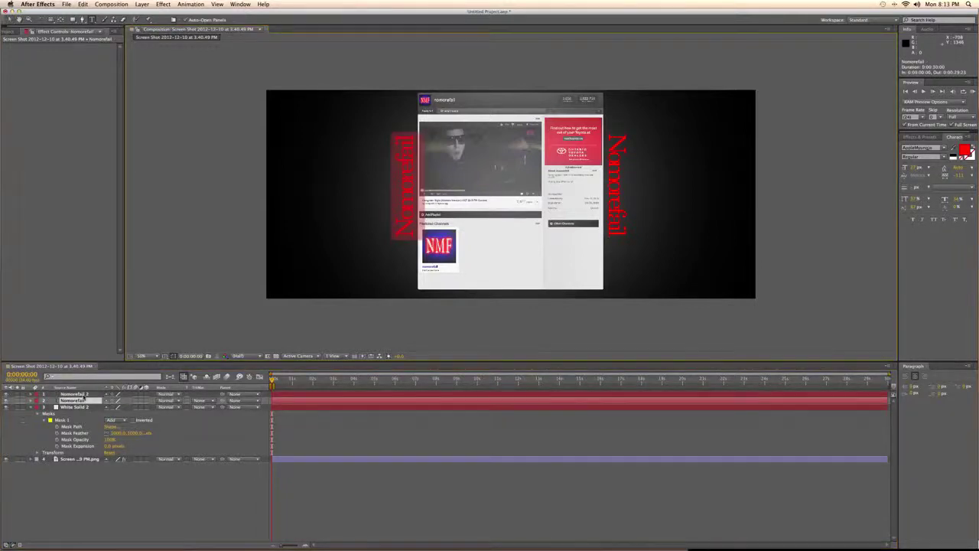
pyautogui.moveTo(76, 400); pyautogui.dragTo(76, 392)
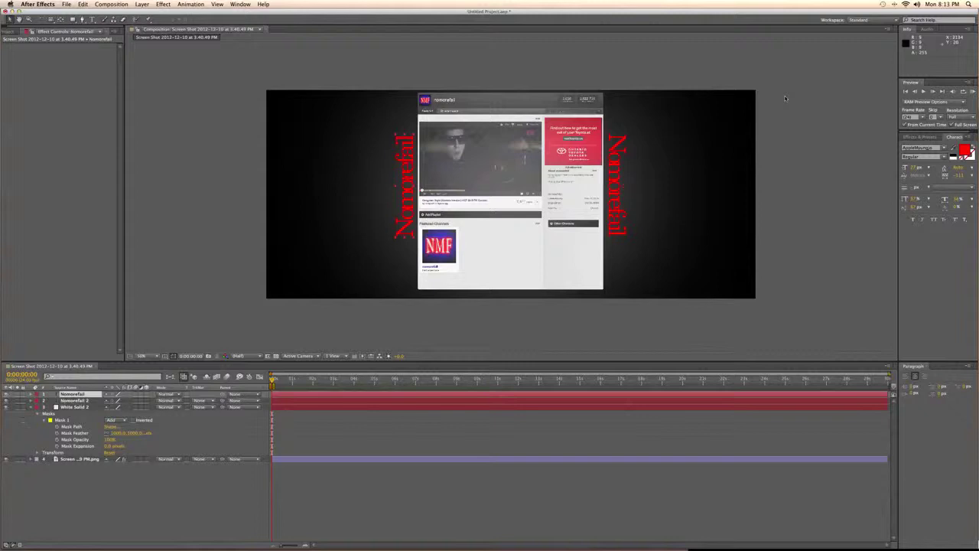
# Step: Find the Ramp effect and apply it to the left-hand Nomorefail text layer
pyautogui.click(921, 137)
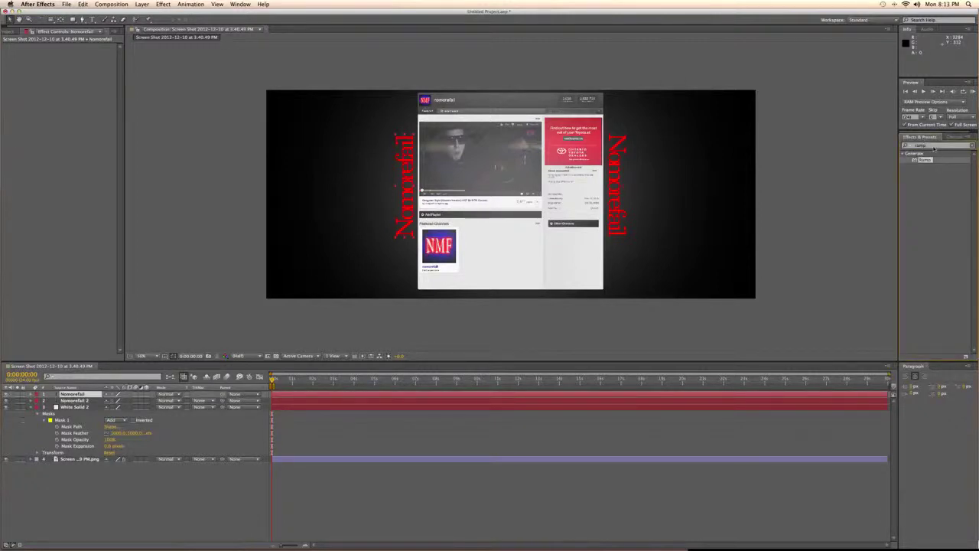
pyautogui.moveTo(933, 147); pyautogui.dragTo(805, 124)
pyautogui.press('BackSpace')
pyautogui.write('ramp')
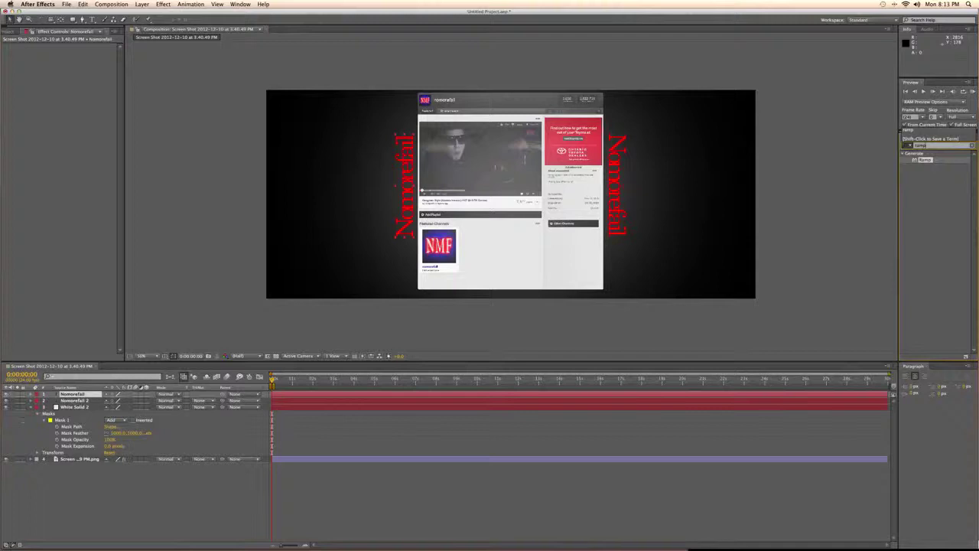
pyautogui.moveTo(935, 159); pyautogui.dragTo(412, 183)
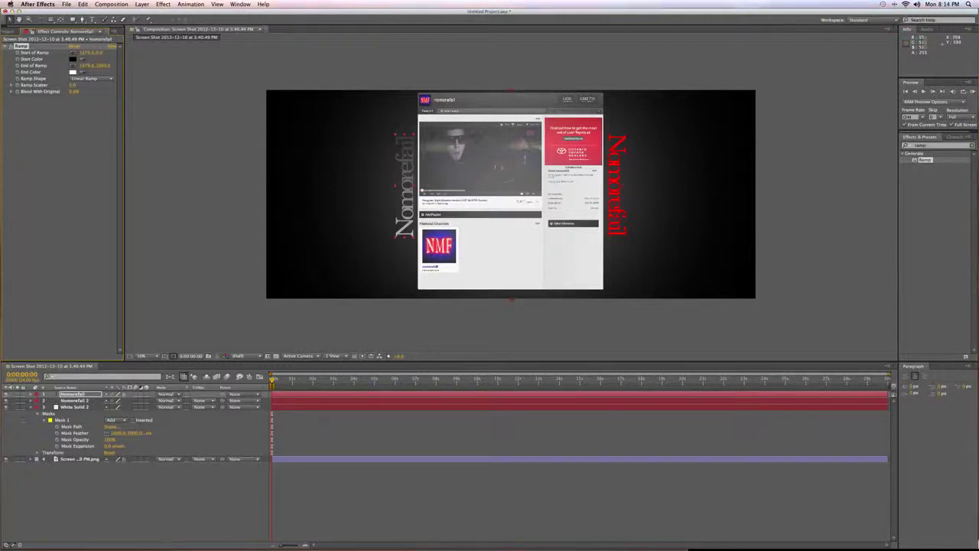
# Step: Set the left-hand text's Ramp start colour to pure red (FF0000) and its end colour to black (000000)
pyautogui.click(74, 58)
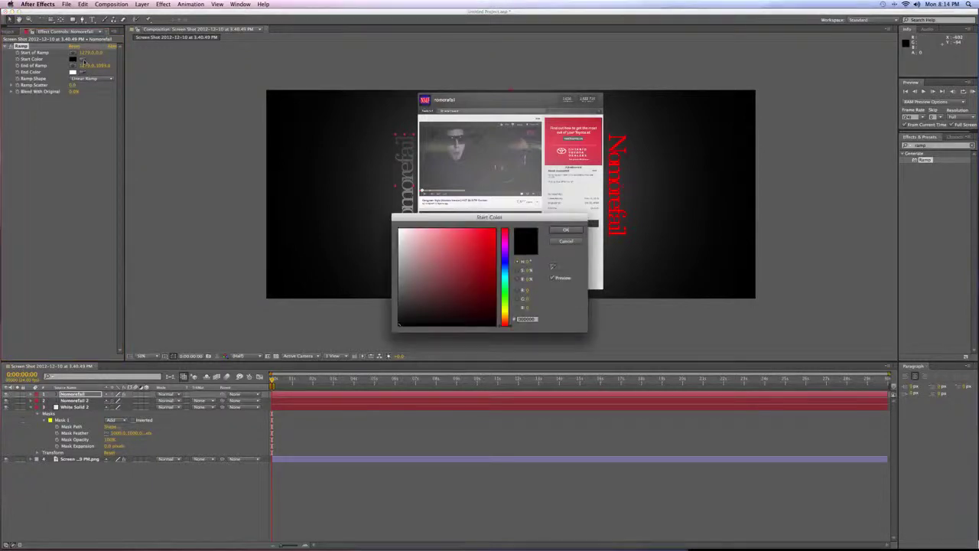
pyautogui.moveTo(469, 244); pyautogui.dragTo(486, 217)
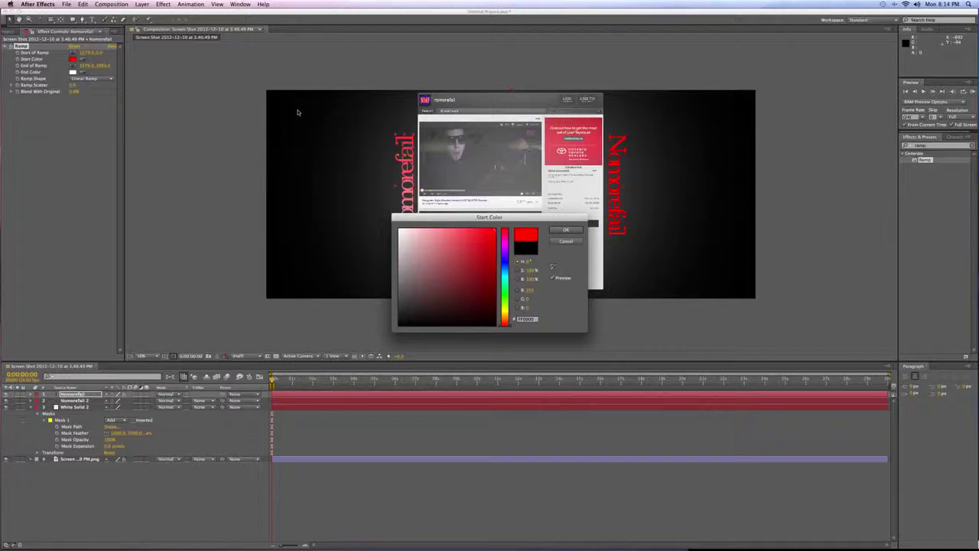
pyautogui.click(566, 230)
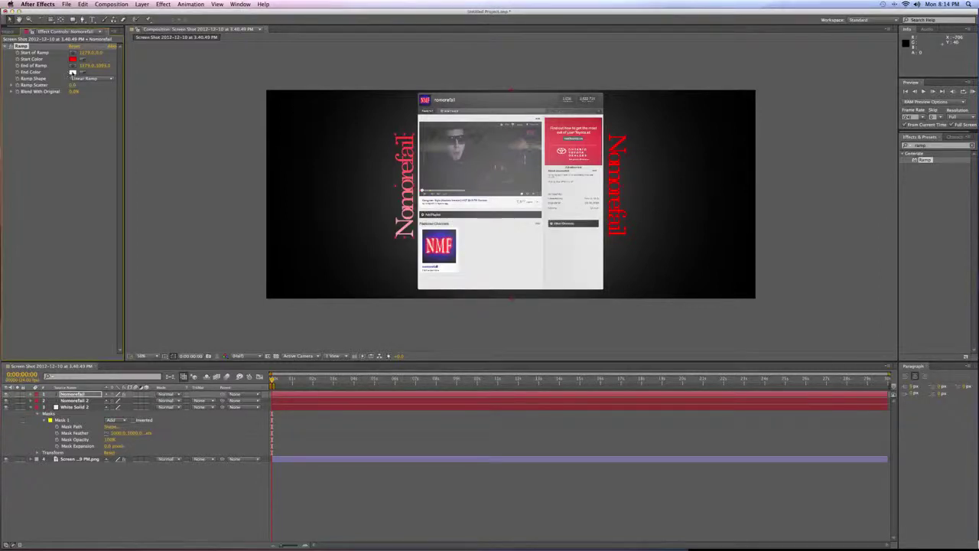
pyautogui.click(72, 72)
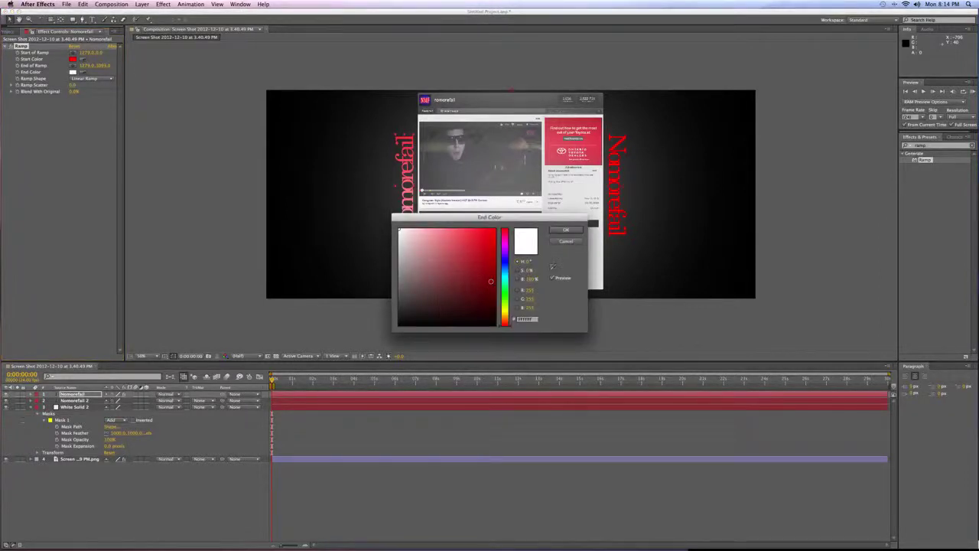
pyautogui.write('000000')
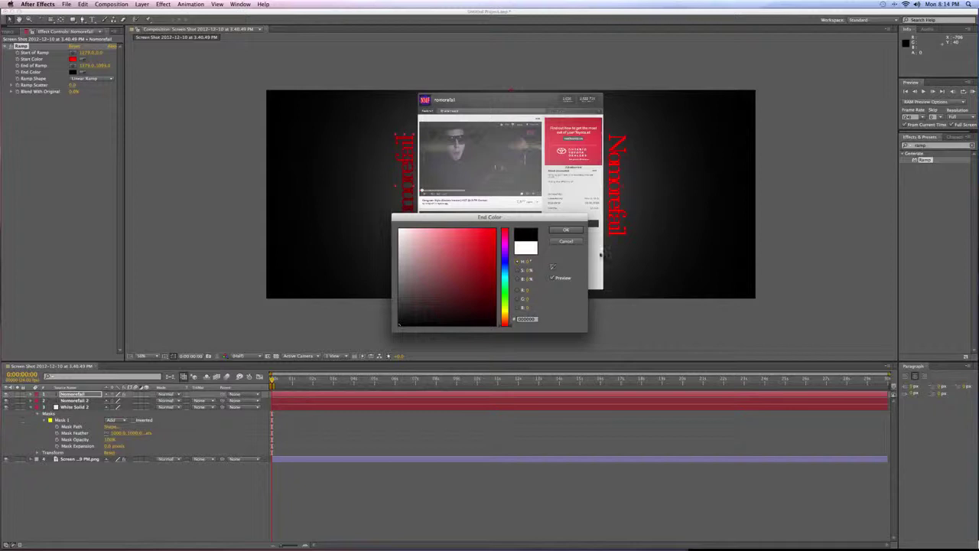
pyautogui.click(575, 230)
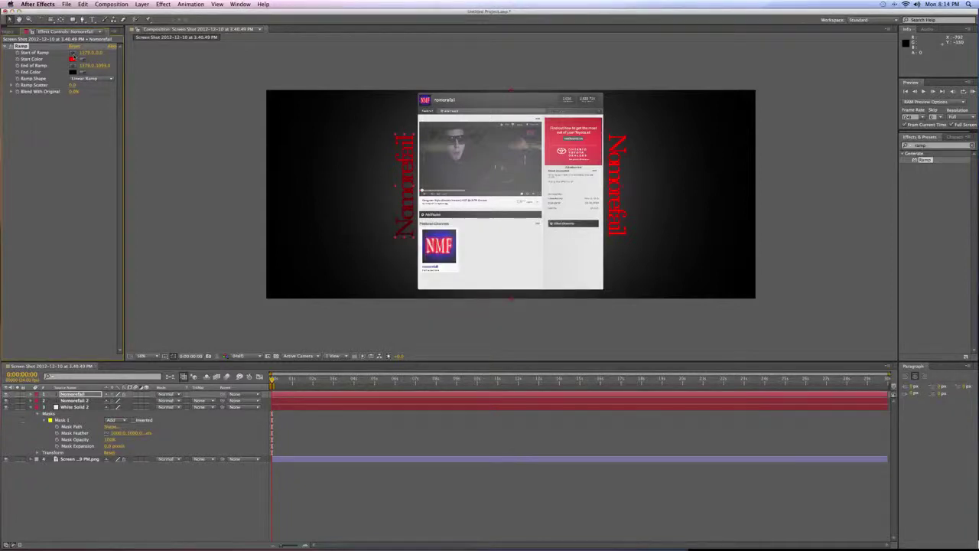
# Step: Place the left-hand text's ramp start point outside the text at about 412, 504, and switch the ramp shape to Radial Ramp
pyautogui.click(73, 52)
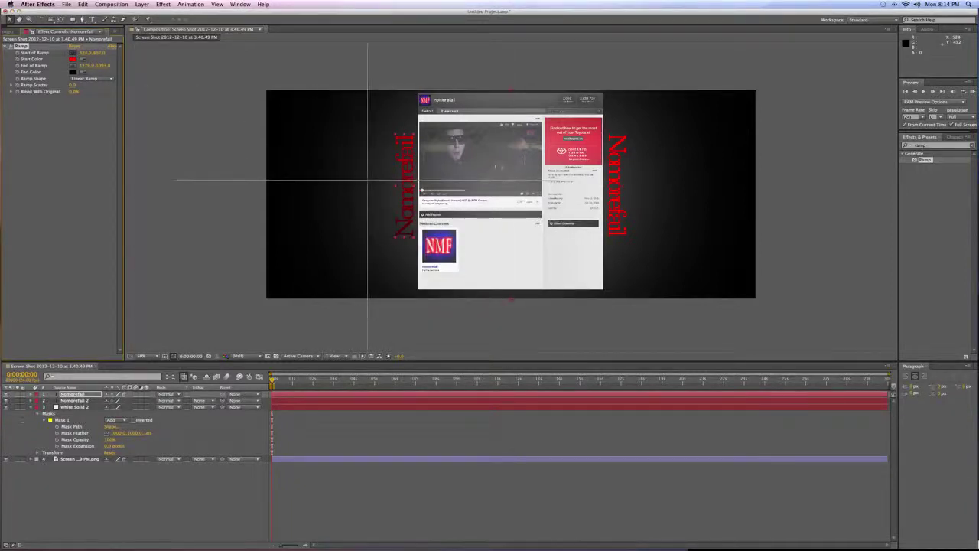
pyautogui.click(367, 182)
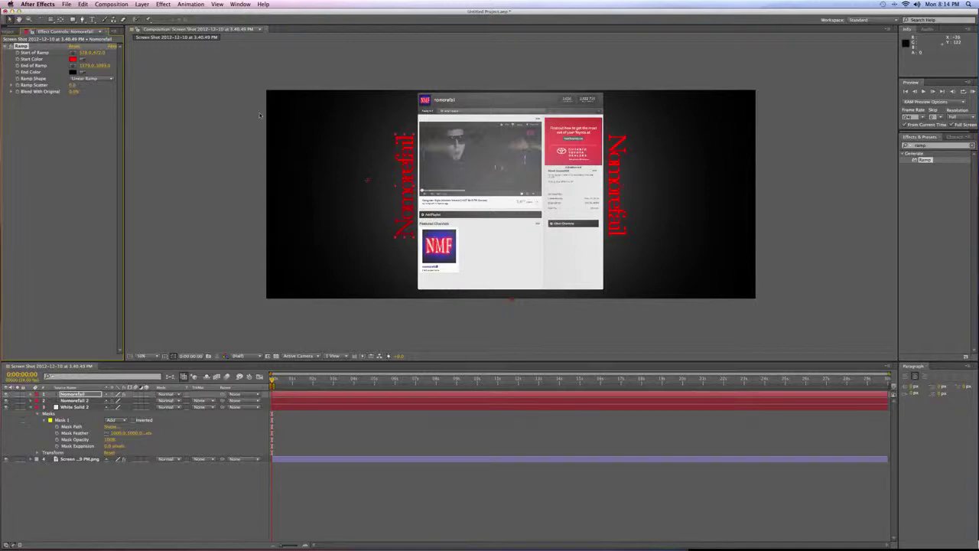
pyautogui.moveTo(368, 182); pyautogui.dragTo(342, 185)
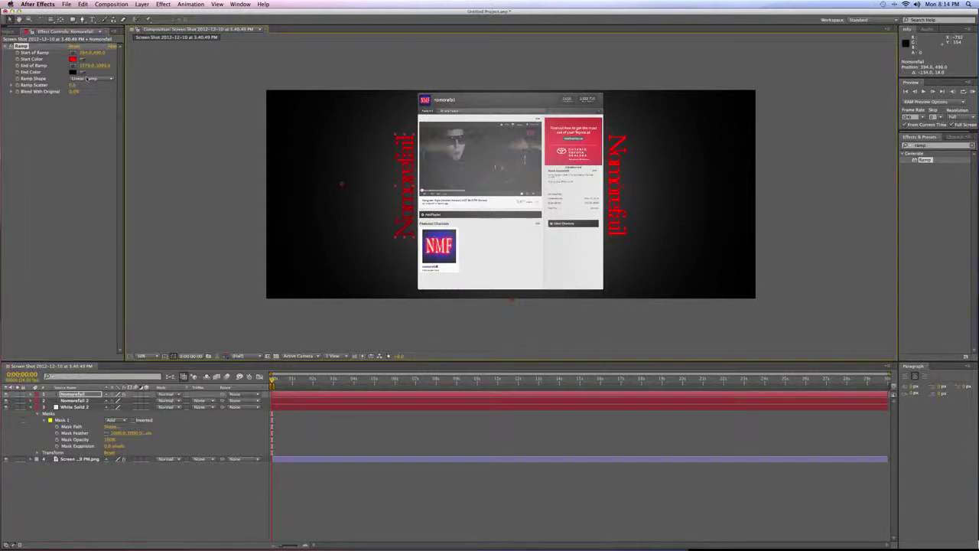
pyautogui.click(89, 79)
pyautogui.click(91, 86)
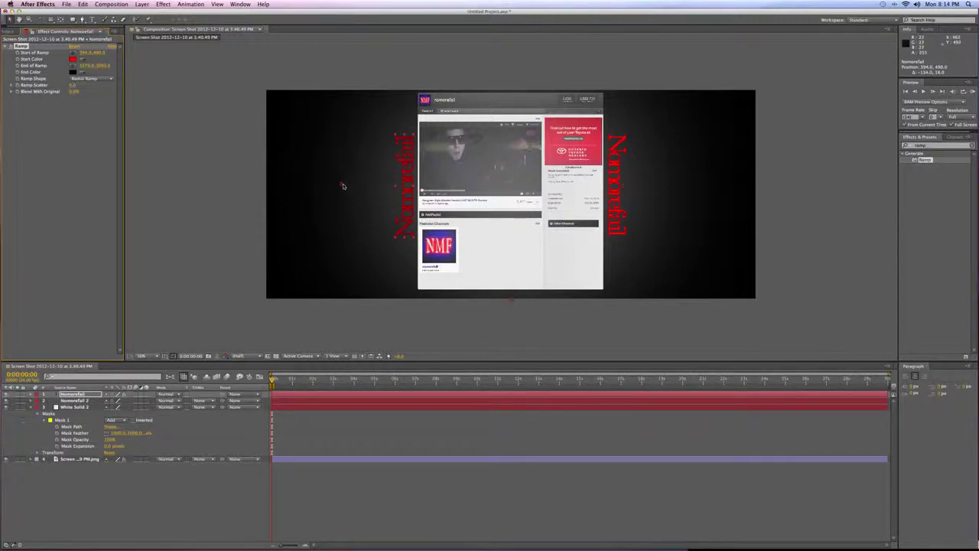
pyautogui.moveTo(343, 186)
pyautogui.mouseDown()
pyautogui.moveTo(370, 189)
pyautogui.moveTo(289, 189)
pyautogui.moveTo(346, 188)
pyautogui.mouseUp()
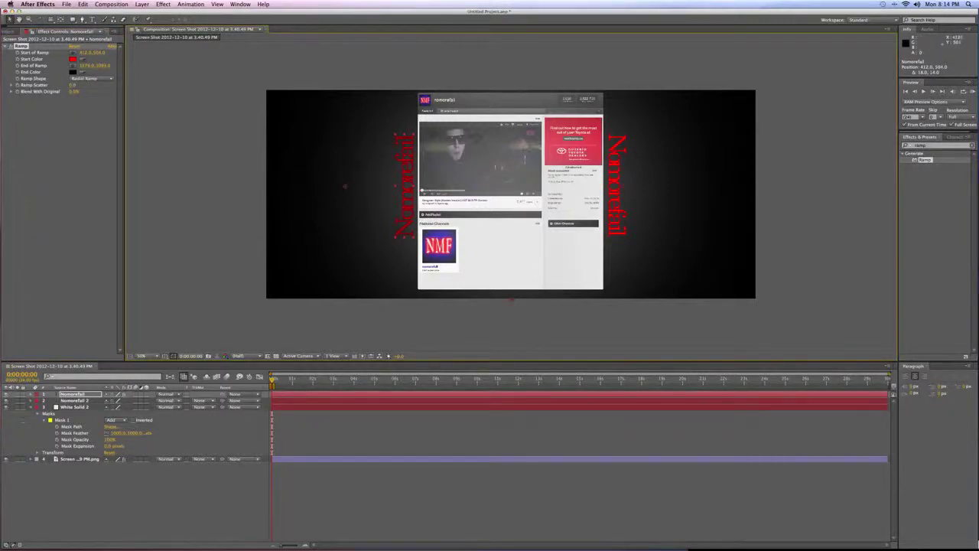
# Step: Place the left-hand text's ramp end point over the channel content, level with the start point, at about 1440, 514
pyautogui.click(73, 66)
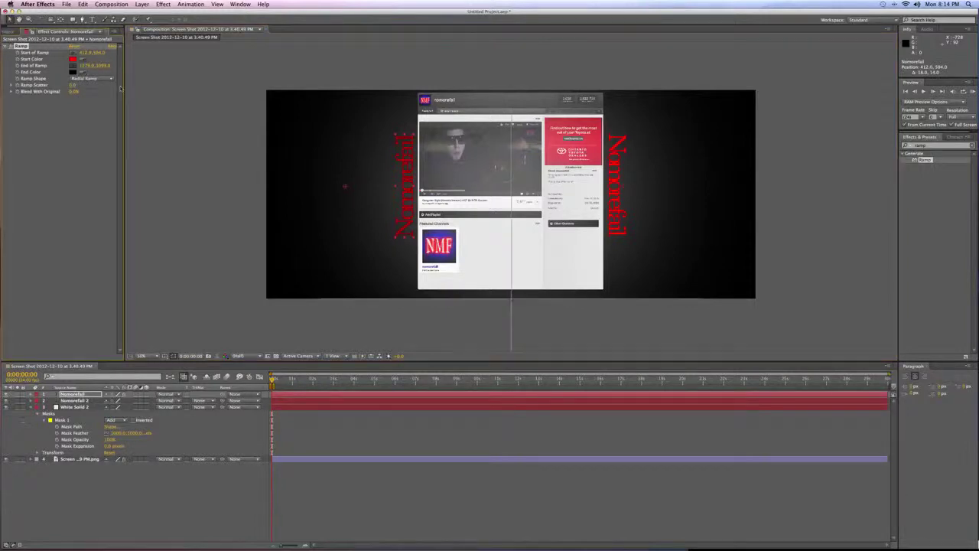
pyautogui.click(448, 187)
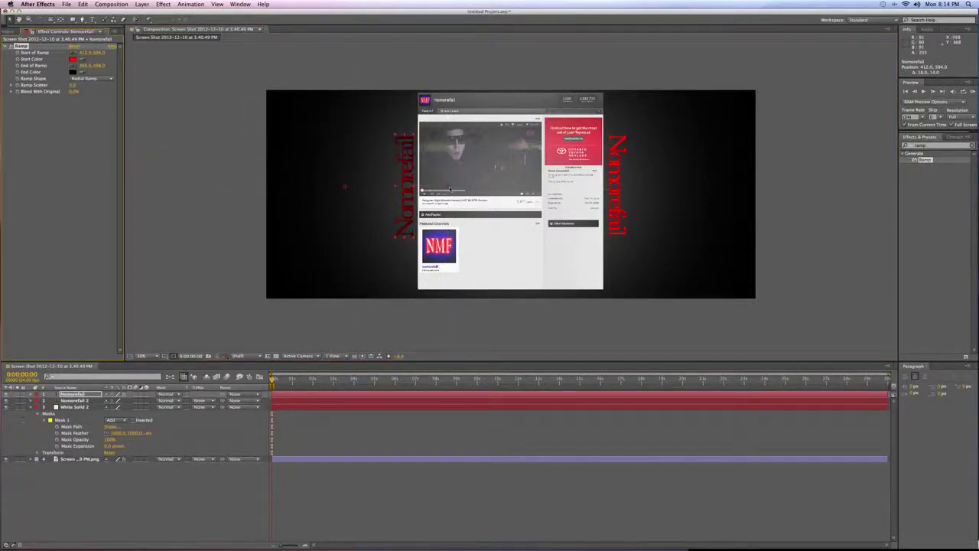
pyautogui.moveTo(449, 187); pyautogui.dragTo(478, 186)
pyautogui.moveTo(725, 183); pyautogui.dragTo(545, 189)
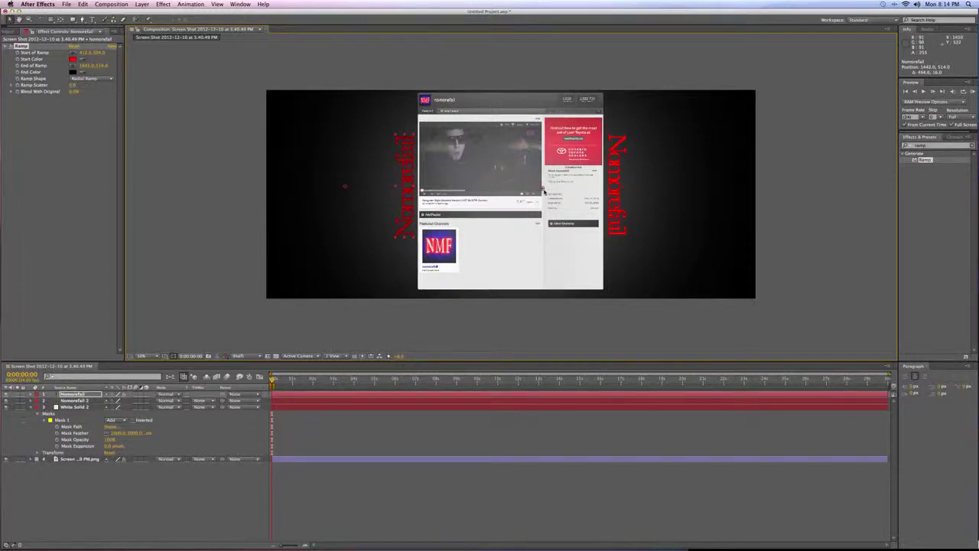
# Step: Apply the Ramp effect to the right-hand Nomorefail copy with a pure red start colour and a black end colour
pyautogui.click(88, 400)
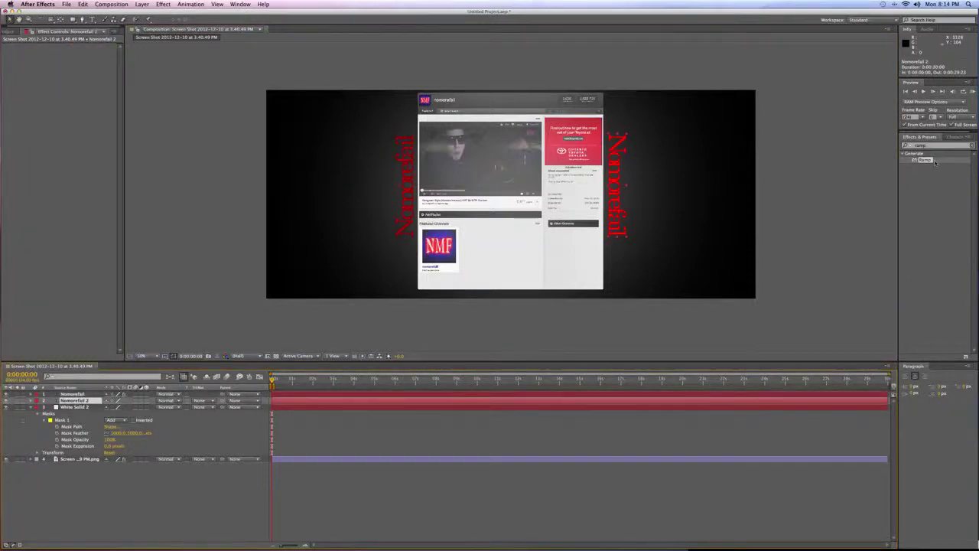
pyautogui.moveTo(935, 162); pyautogui.dragTo(618, 204)
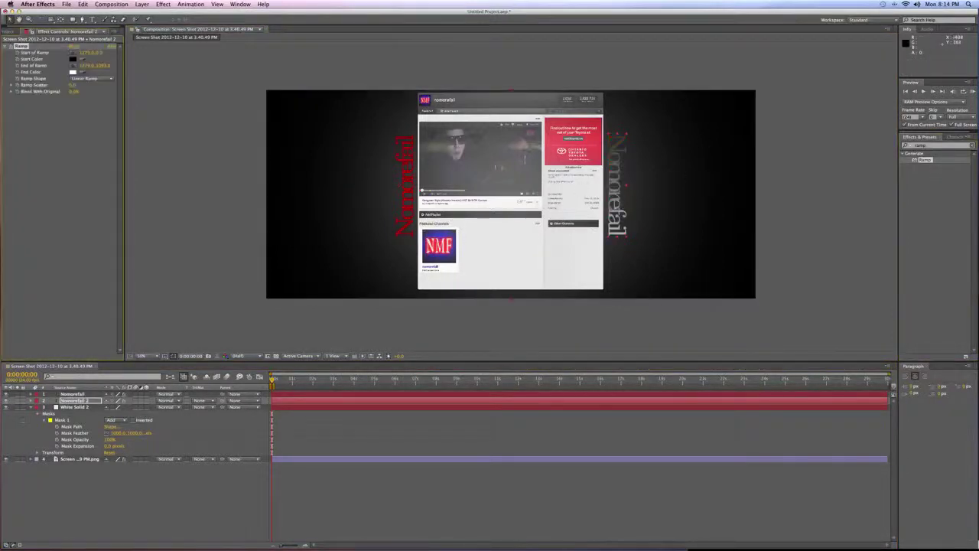
pyautogui.click(72, 59)
pyautogui.moveTo(461, 251); pyautogui.dragTo(496, 229)
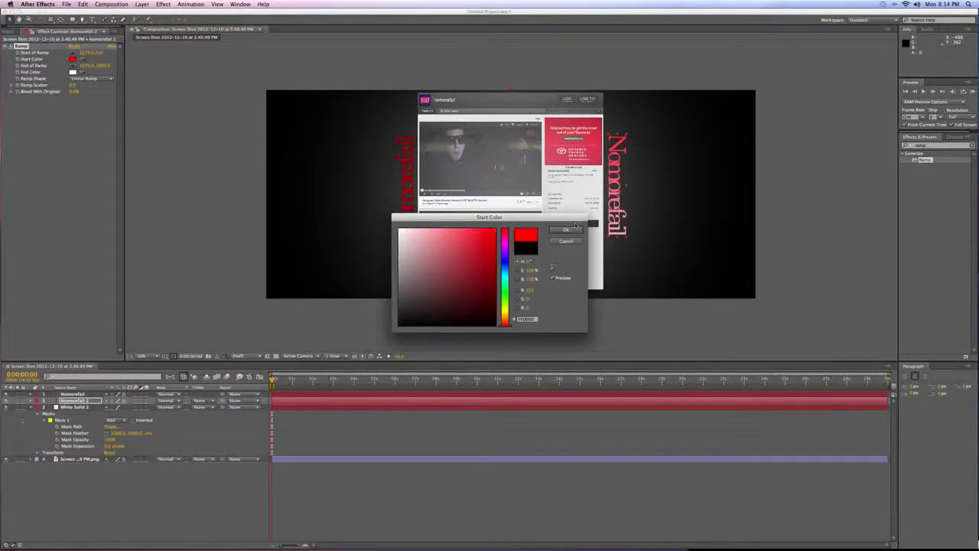
pyautogui.click(566, 230)
pyautogui.click(73, 73)
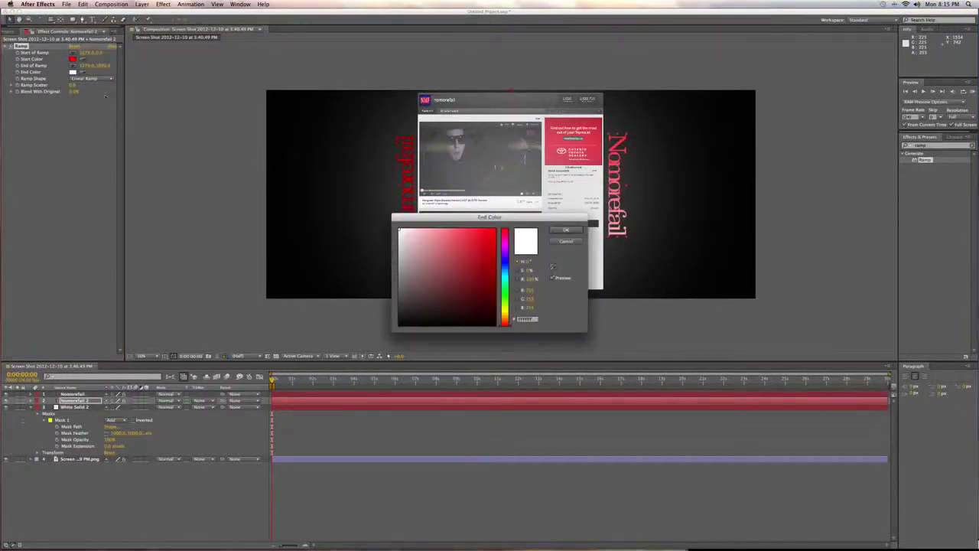
pyautogui.click(405, 328)
pyautogui.click(566, 230)
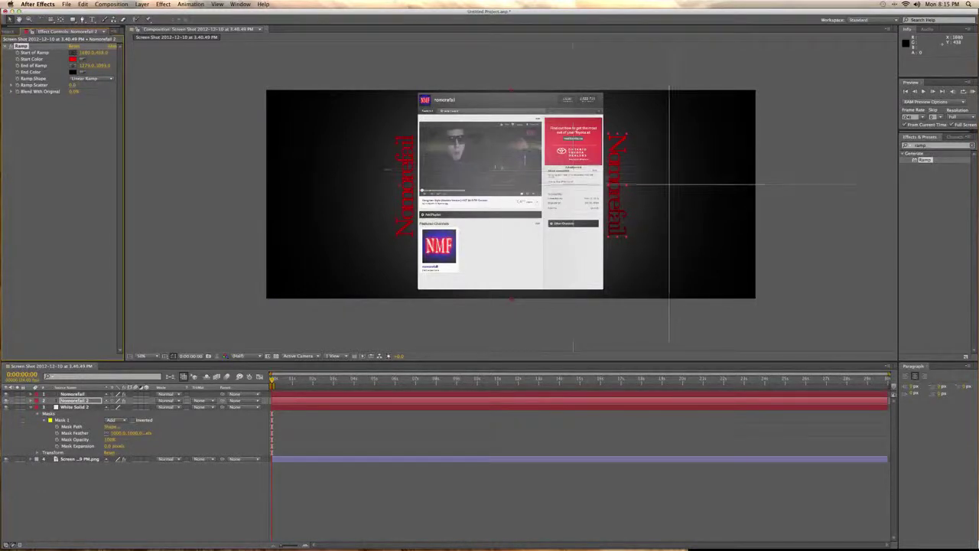
# Step: Place the right-hand copy's ramp start outside the text at about 2110, 490 and its end mid-channel at about 1290, 474, and deselect it
pyautogui.click(669, 184)
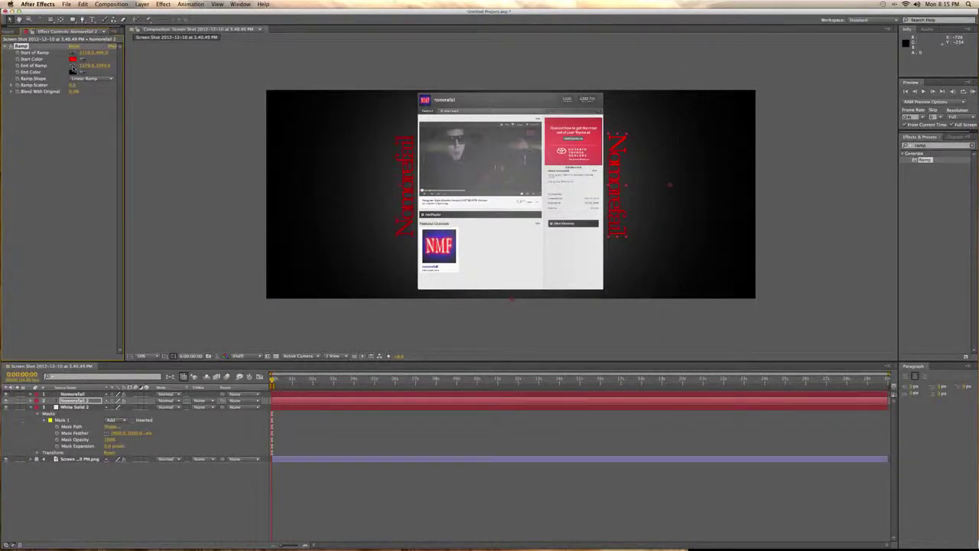
pyautogui.click(73, 65)
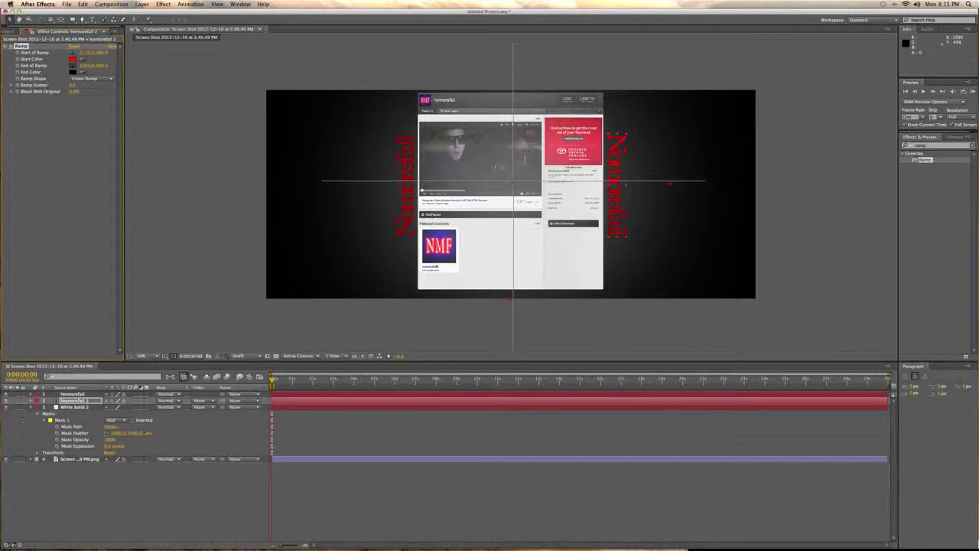
pyautogui.click(513, 182)
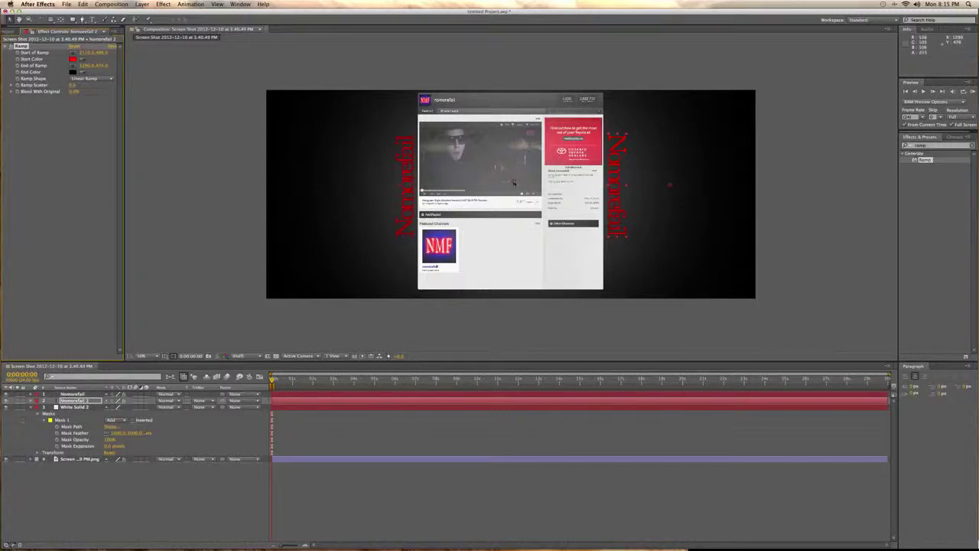
pyautogui.click(202, 174)
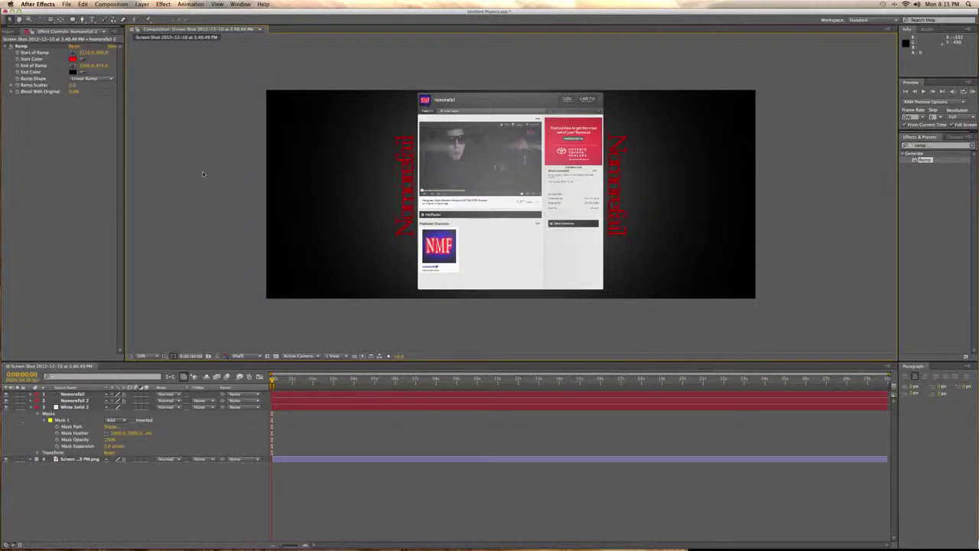
# Step: Apply the Stylize Glow effect to the left-hand Nomorefail text layer
pyautogui.click(90, 394)
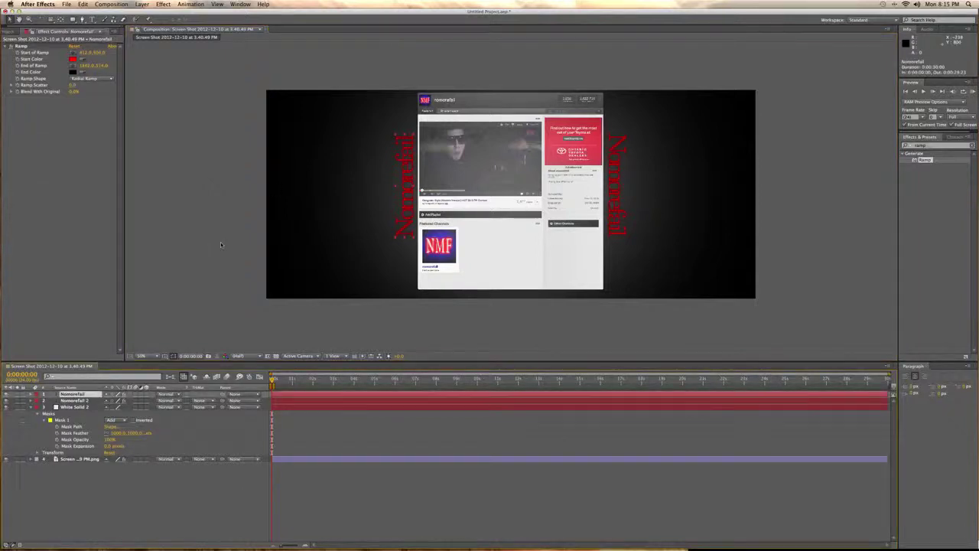
pyautogui.click(163, 4)
pyautogui.moveTo(189, 156)
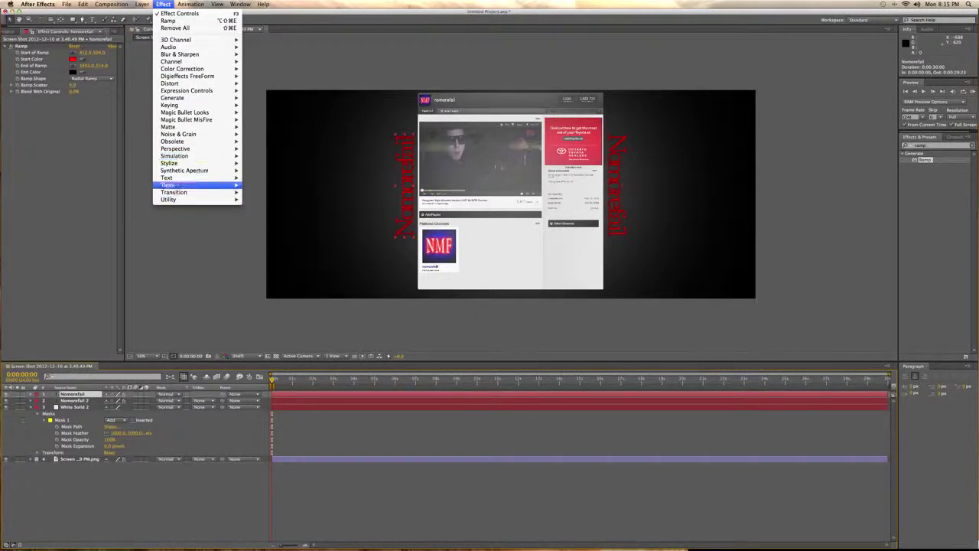
pyautogui.click(272, 253)
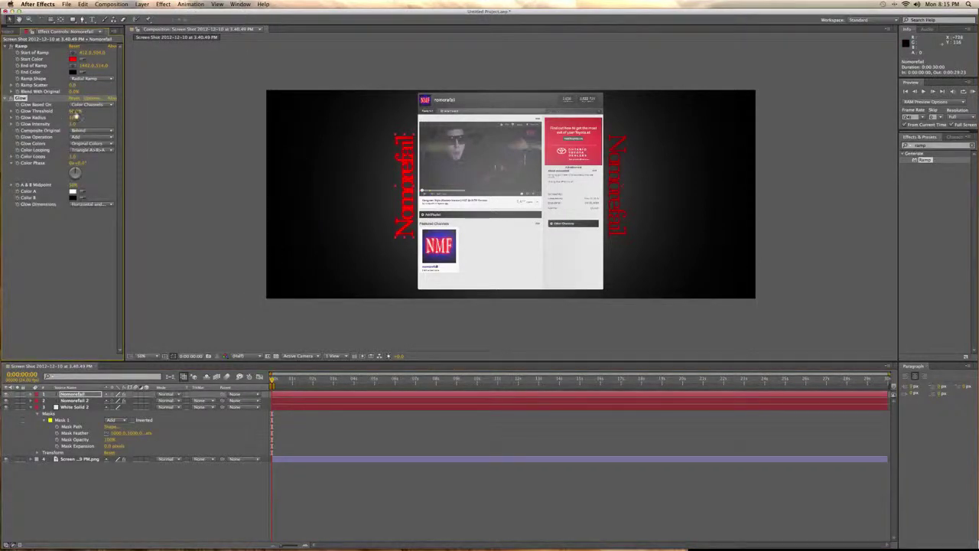
# Step: Soften the left-hand text's glow by adjusting its threshold, reducing its radius to about 8 and lowering its intensity, and deselect the layer
pyautogui.moveTo(72, 112); pyautogui.dragTo(50, 112)
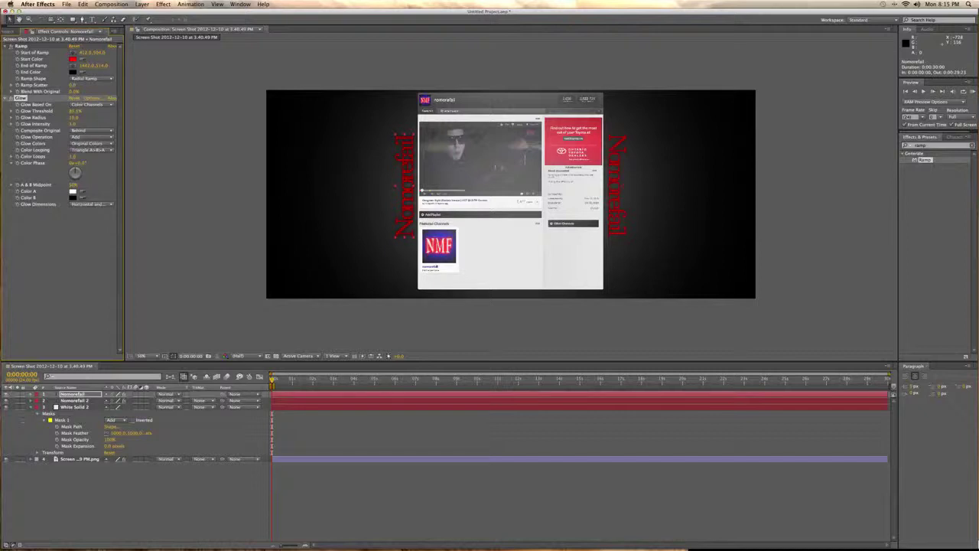
pyautogui.moveTo(110, 117); pyautogui.dragTo(105, 117)
pyautogui.moveTo(75, 118); pyautogui.dragTo(80, 117)
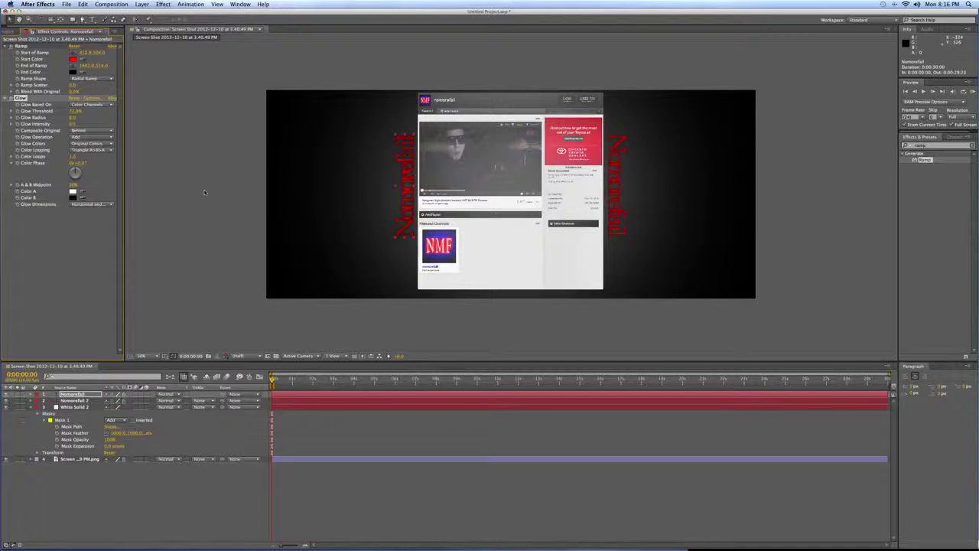
pyautogui.click(204, 191)
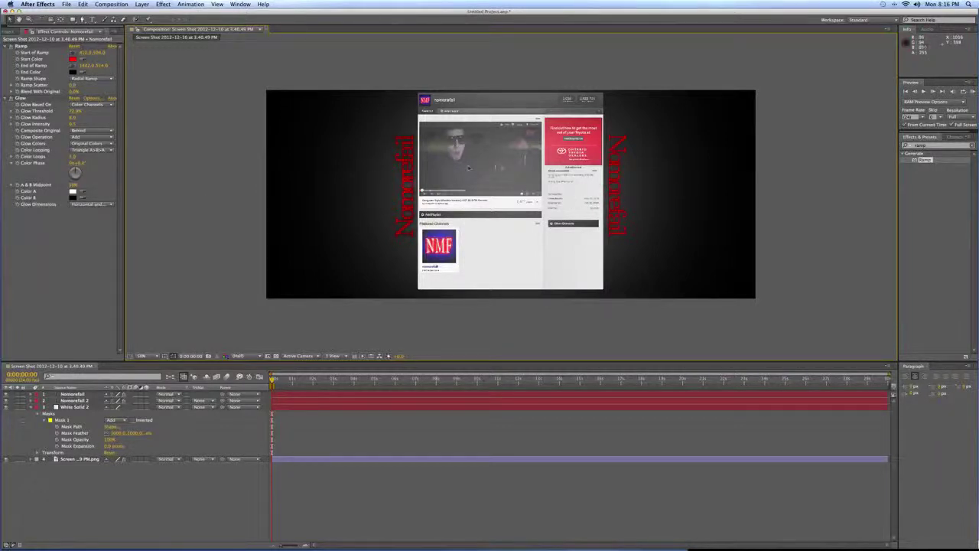
# Step: Apply the same Glow effect to the right-hand Nomorefail copy
pyautogui.click(616, 194)
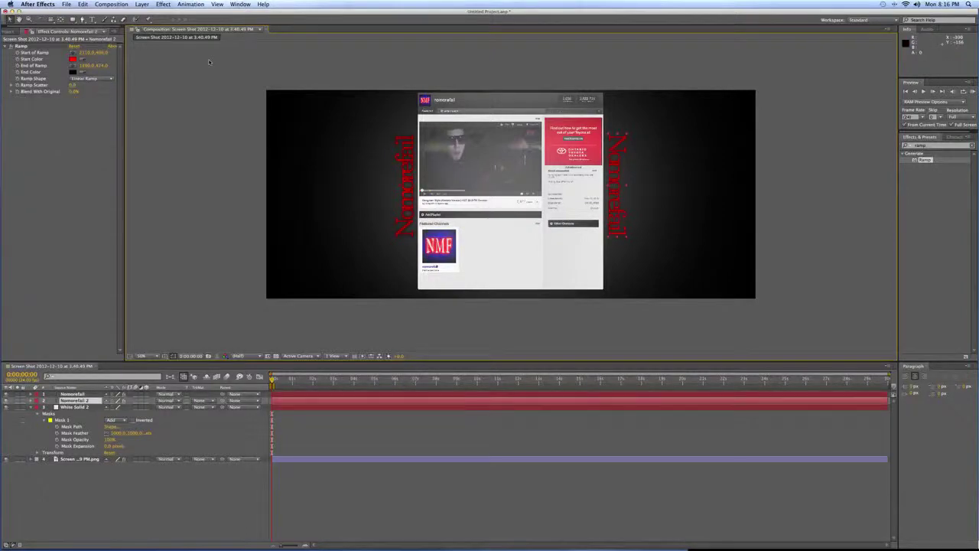
pyautogui.click(141, 5)
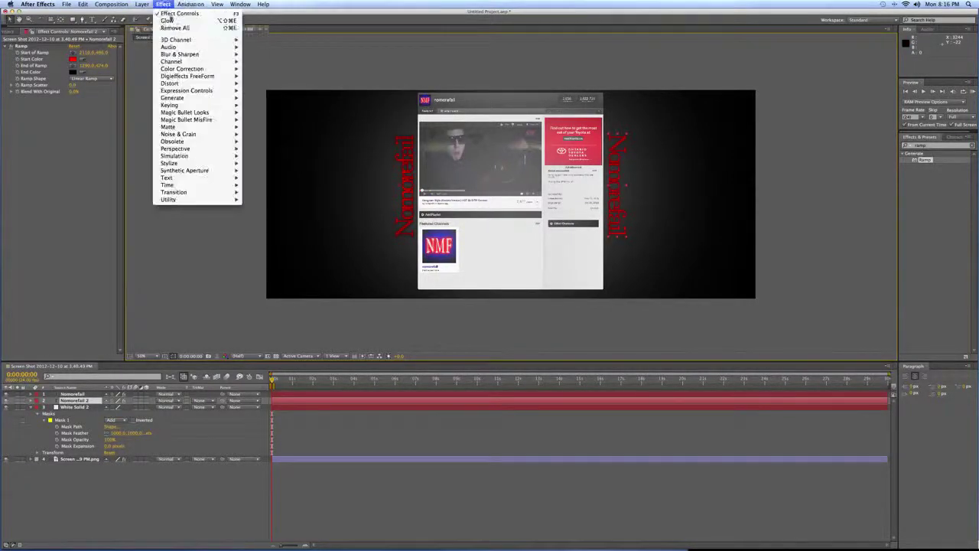
pyautogui.click(167, 20)
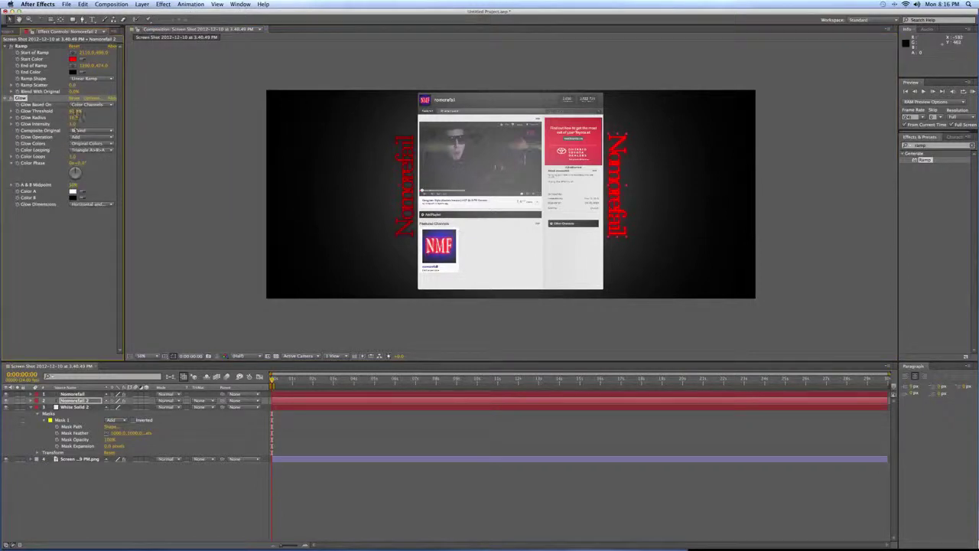
# Step: Adjust the right-hand copy's glow threshold, radius and intensity to match the subtle glow of the left-hand text, and deselect the layer
pyautogui.moveTo(73, 112); pyautogui.dragTo(88, 119)
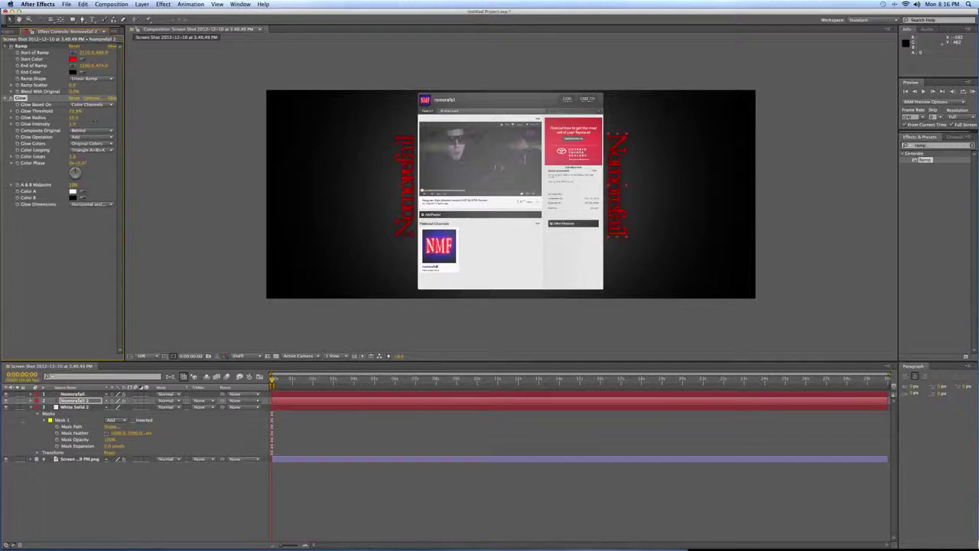
pyautogui.moveTo(95, 121); pyautogui.dragTo(94, 120)
pyautogui.moveTo(74, 111); pyautogui.dragTo(105, 120)
pyautogui.moveTo(118, 114); pyautogui.dragTo(116, 114)
pyautogui.click(75, 124)
pyautogui.press('Return')
pyautogui.moveTo(77, 118); pyautogui.dragTo(56, 121)
pyautogui.moveTo(72, 117); pyautogui.dragTo(70, 117)
pyautogui.moveTo(73, 124); pyautogui.dragTo(83, 111)
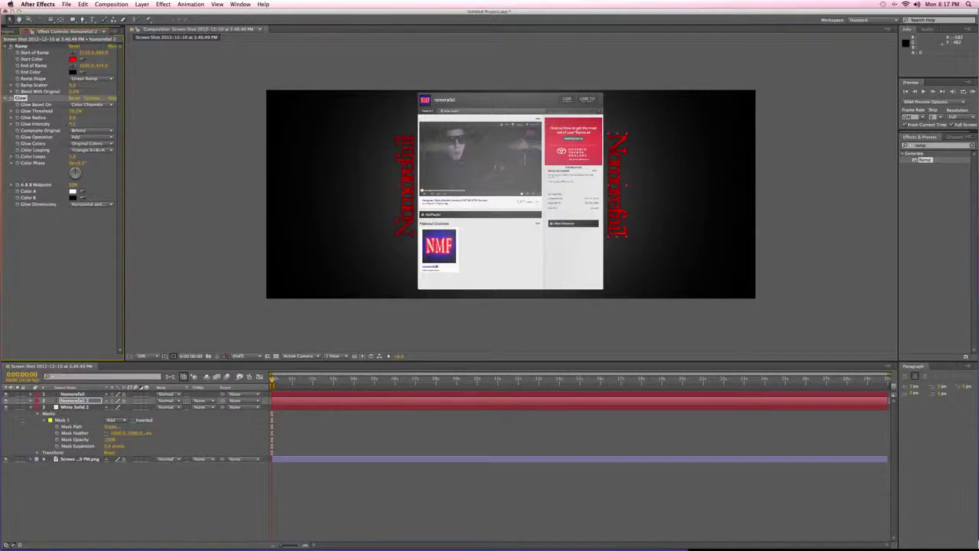
pyautogui.click(177, 137)
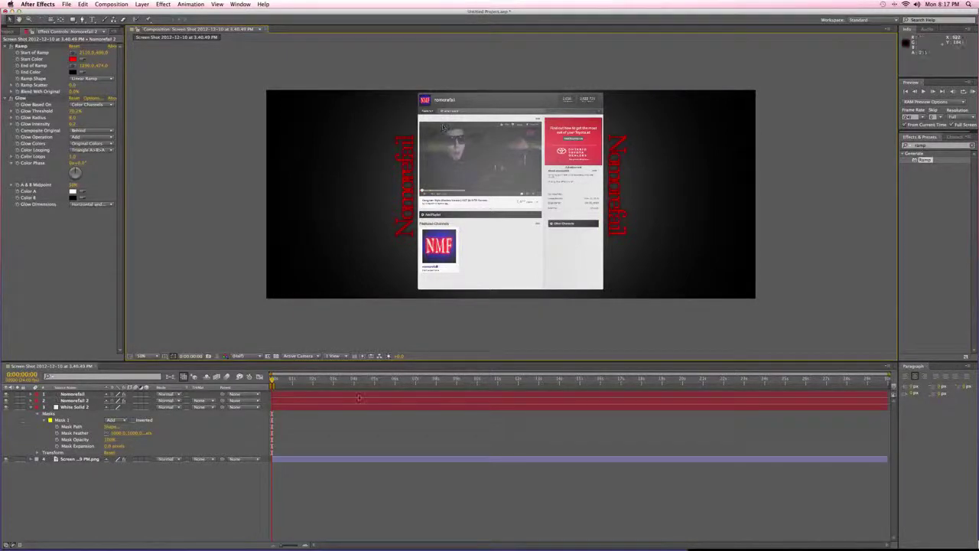
# Step: Pre-compose all four layers, both Nomorefail texts, the white solid and the screenshot, into one composition
pyautogui.click(32, 407)
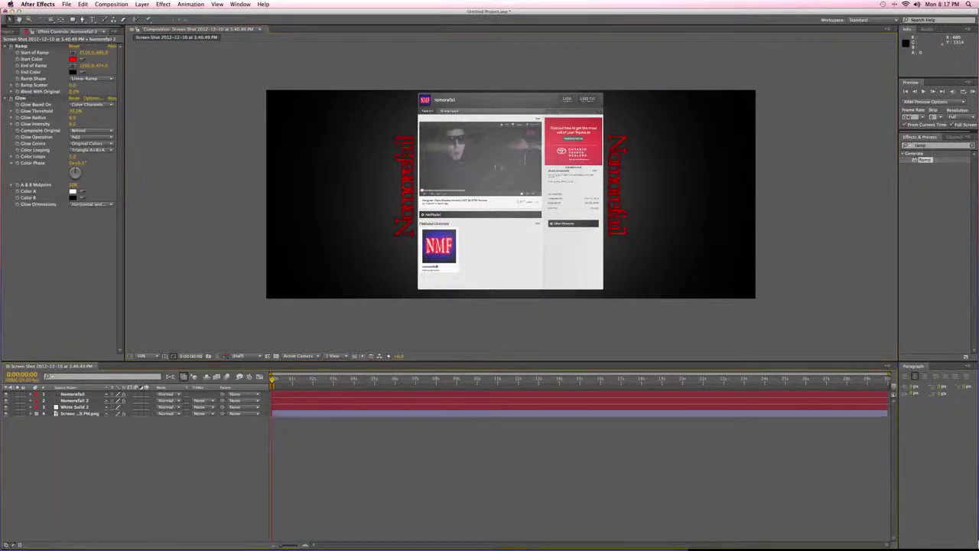
pyautogui.moveTo(75, 459); pyautogui.dragTo(72, 390)
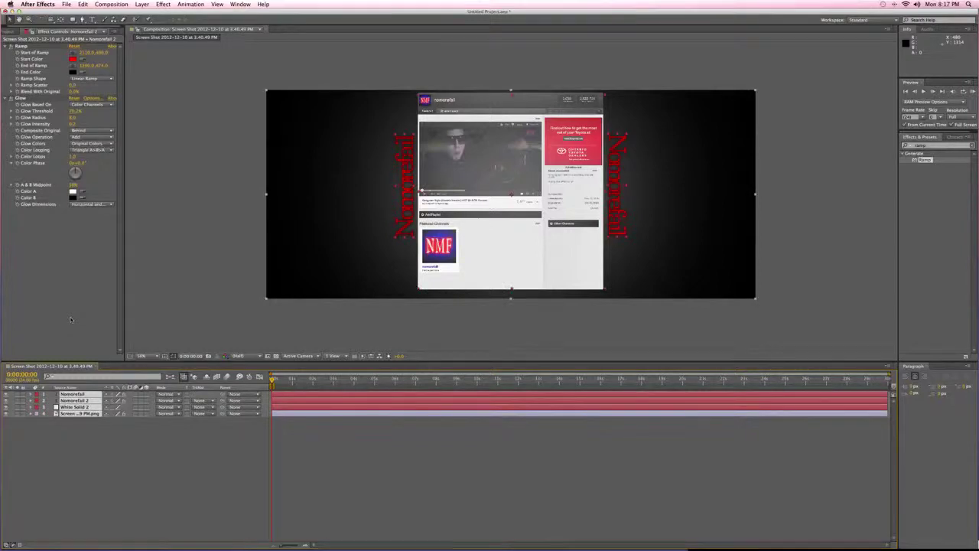
pyautogui.press('super+shift+c')
pyautogui.click(553, 320)
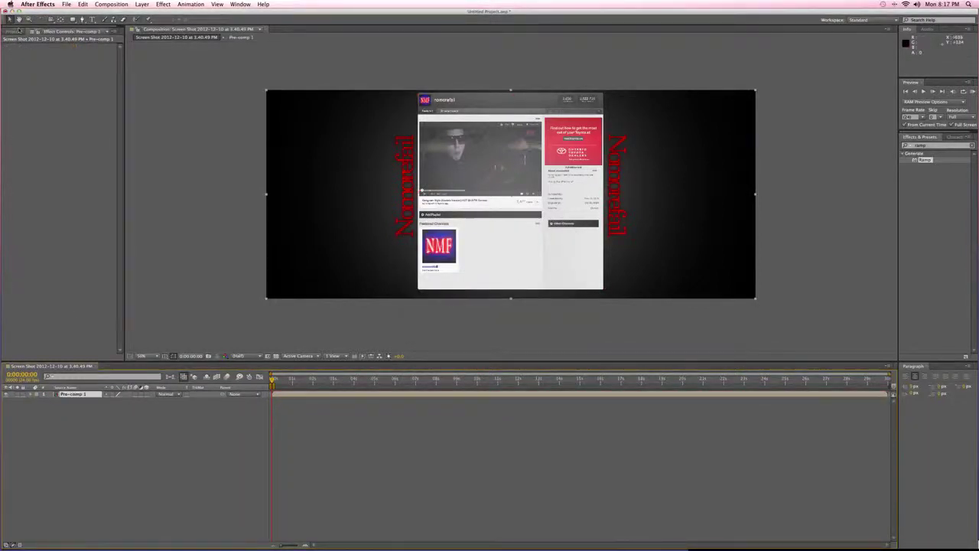
# Step: Shorten the work area to a single frame at the start and add the composition to the render queue
pyautogui.click(13, 31)
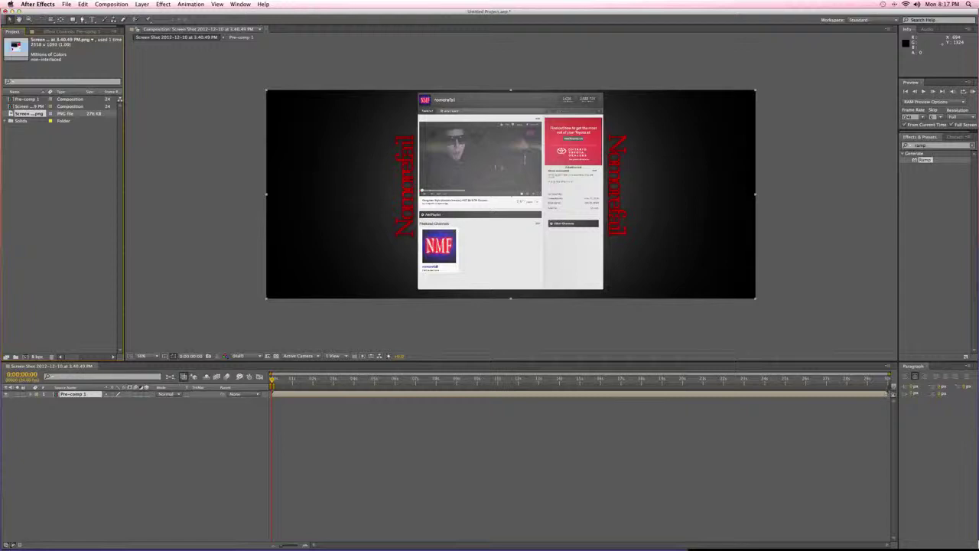
pyautogui.moveTo(272, 385)
pyautogui.mouseDown()
pyautogui.moveTo(888, 385)
pyautogui.moveTo(283, 387)
pyautogui.mouseUp()
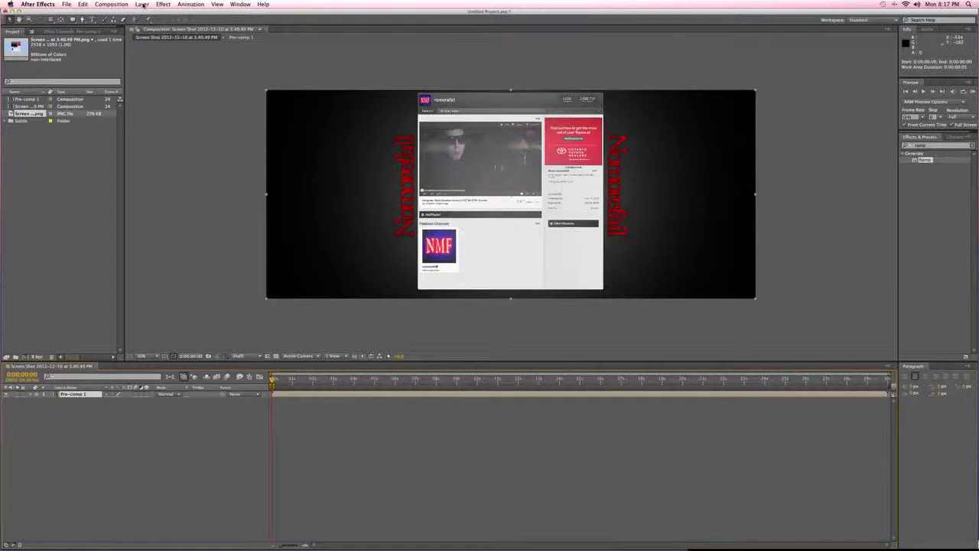
pyautogui.click(111, 5)
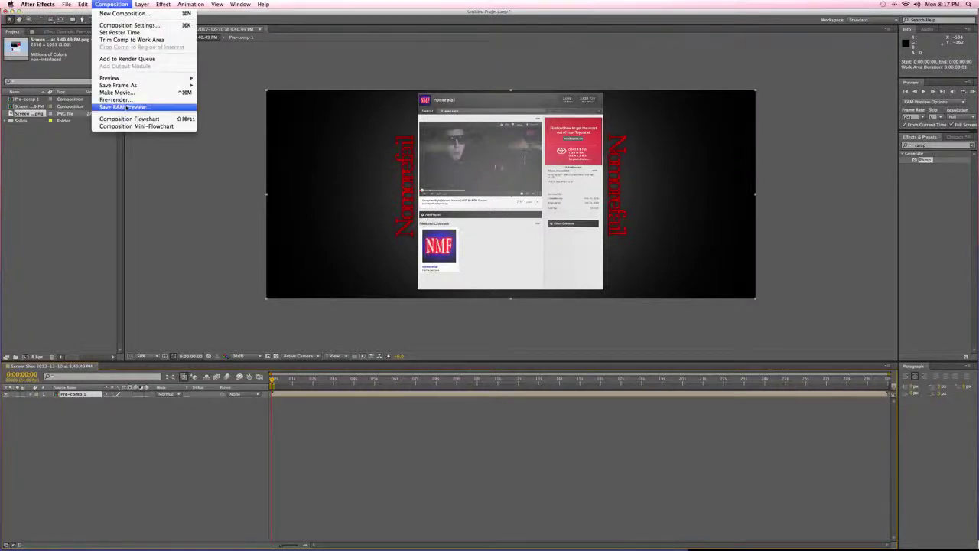
pyautogui.click(154, 63)
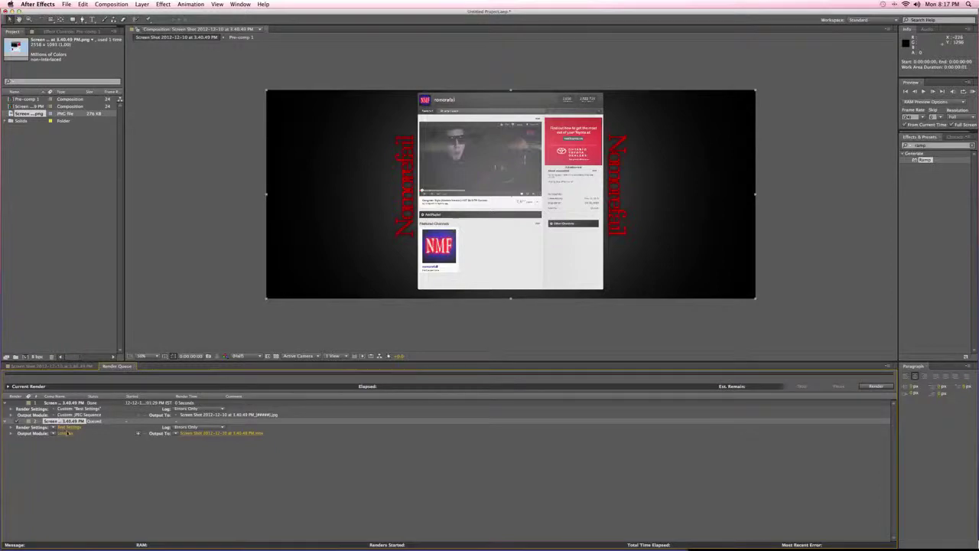
# Step: Set the render quality to Best for the newly queued composition
pyautogui.click(66, 428)
pyautogui.click(438, 198)
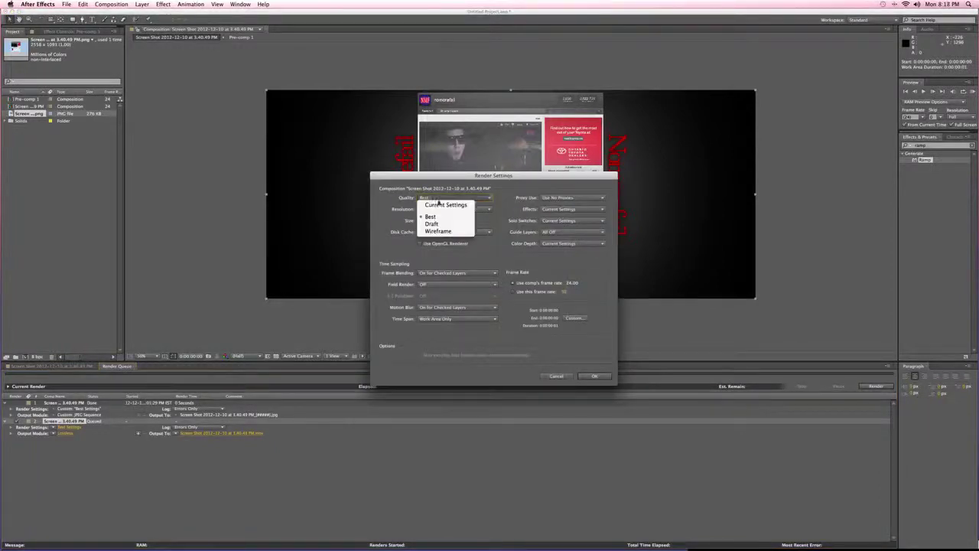
pyautogui.click(434, 215)
pyautogui.click(594, 375)
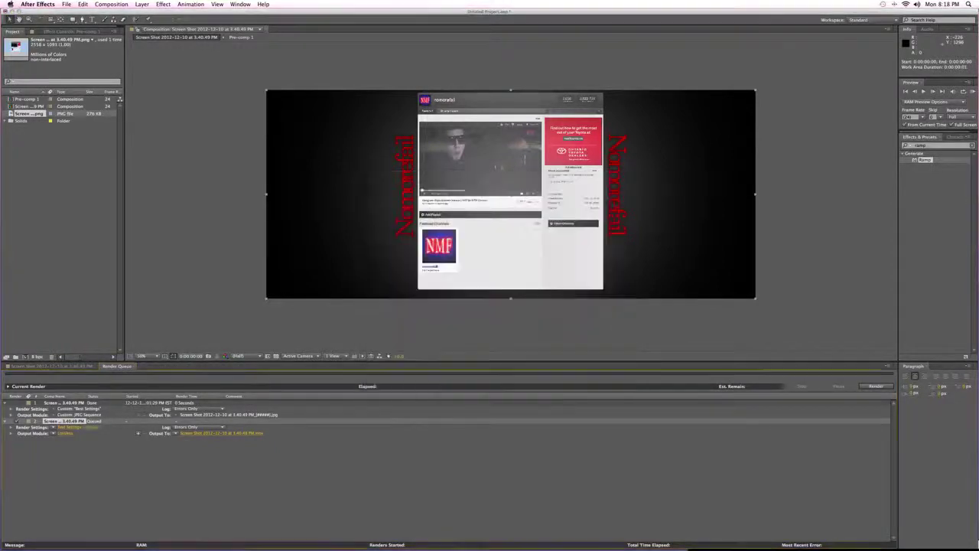
# Step: Set the queued item's output format to JPEG Sequence and render it
pyautogui.click(65, 433)
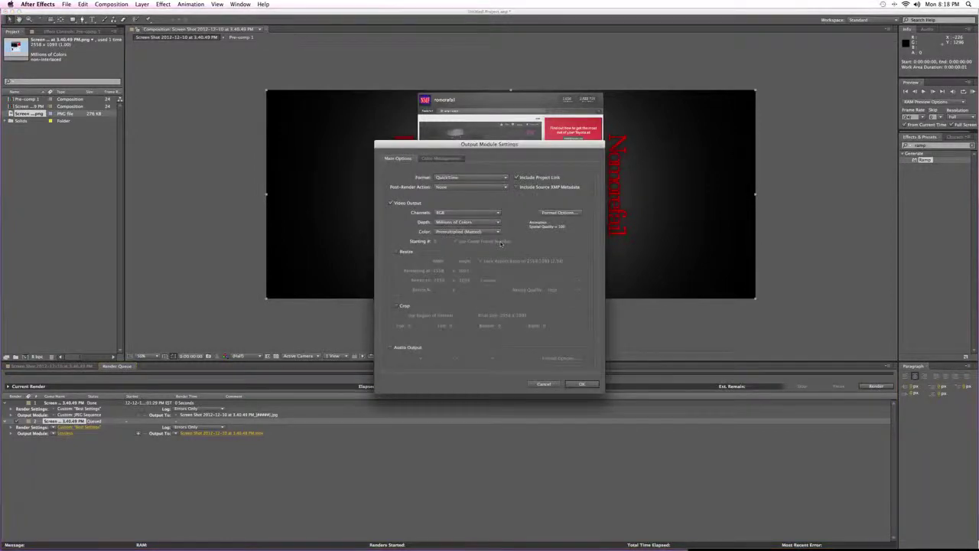
pyautogui.click(456, 178)
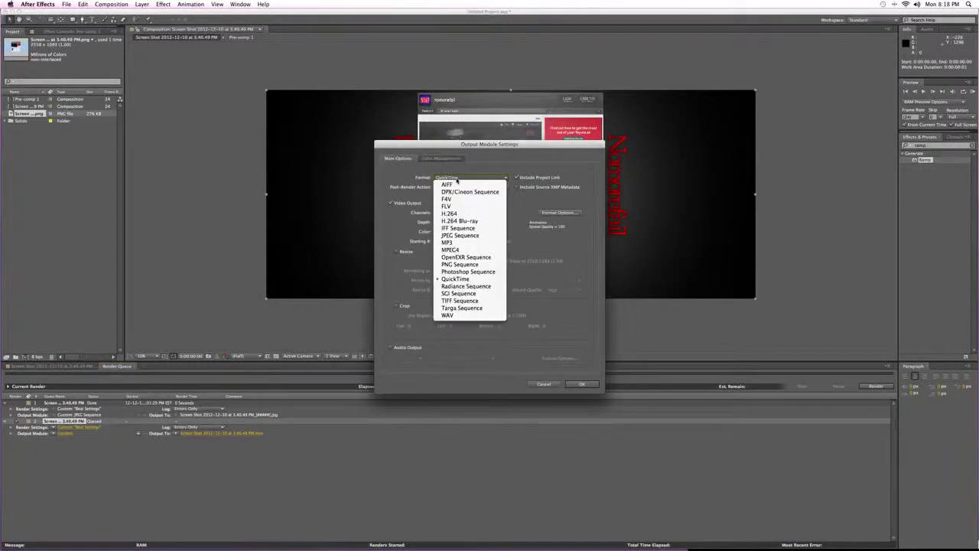
pyautogui.click(471, 237)
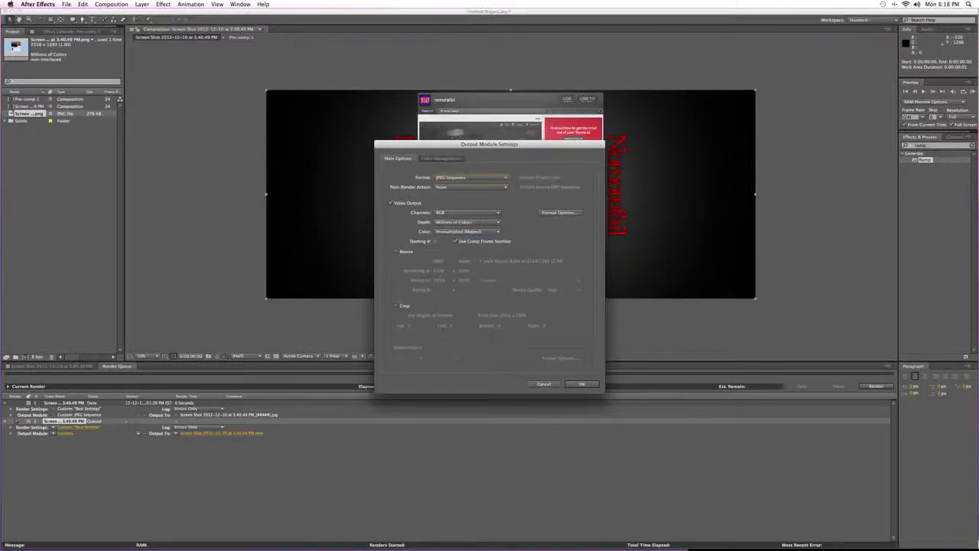
pyautogui.click(581, 385)
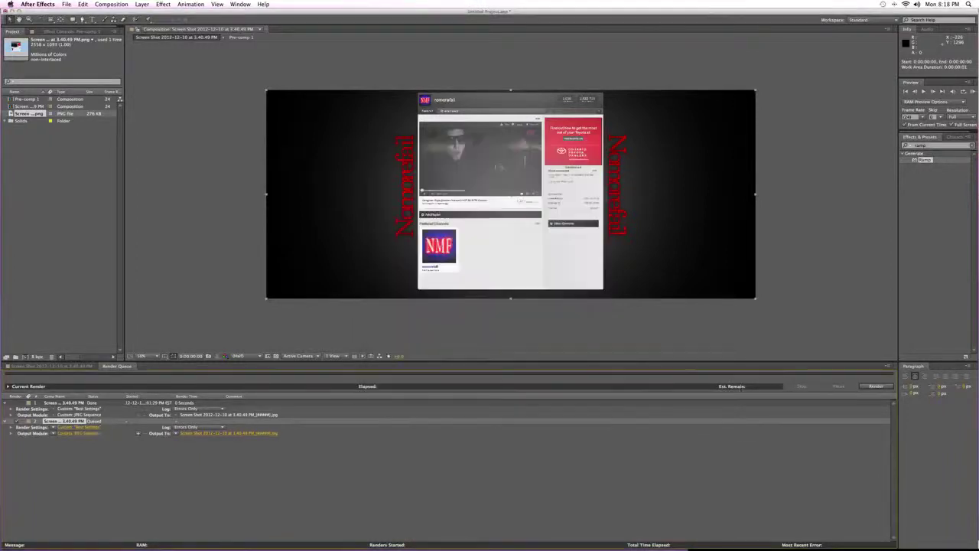
pyautogui.click(875, 387)
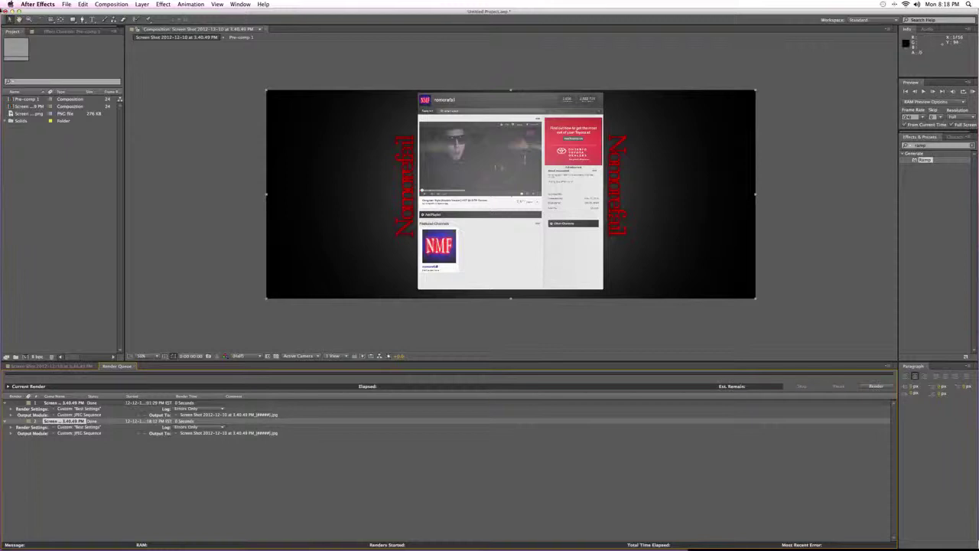
# Step: Move the rendered JPG to a free area in the middle of the desktop and preview it
pyautogui.click(12, 12)
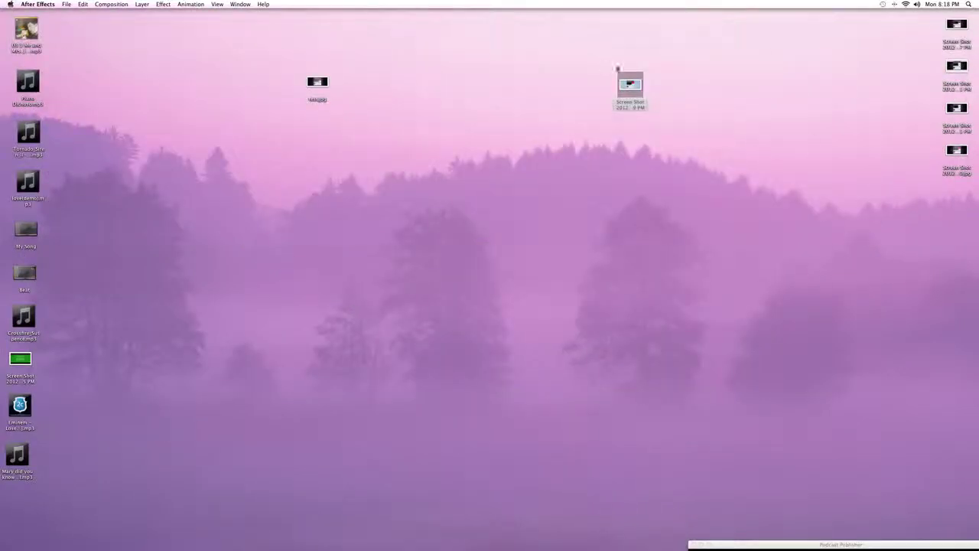
pyautogui.moveTo(964, 155); pyautogui.dragTo(426, 179)
pyautogui.doubleClick(424, 177)
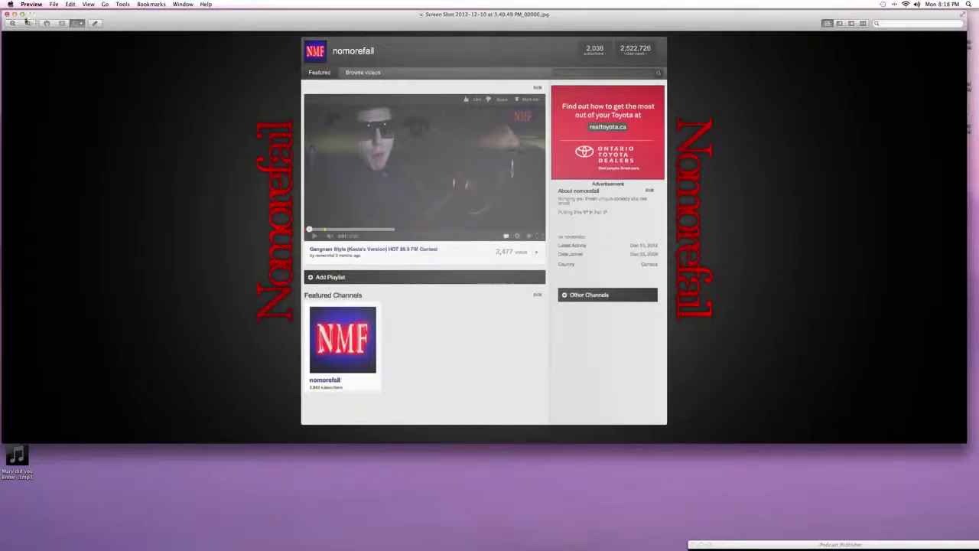
pyautogui.click(7, 14)
# Step: Compare the rendered JPG with the 8.07.01 PM screenshot and test.jpg in Preview
pyautogui.doubleClick(956, 108)
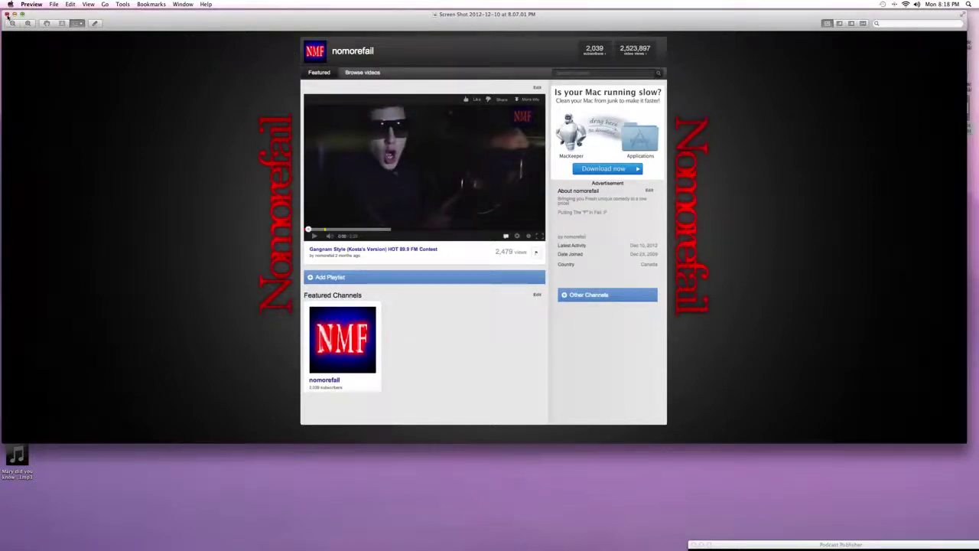
pyautogui.click(8, 14)
pyautogui.click(421, 176)
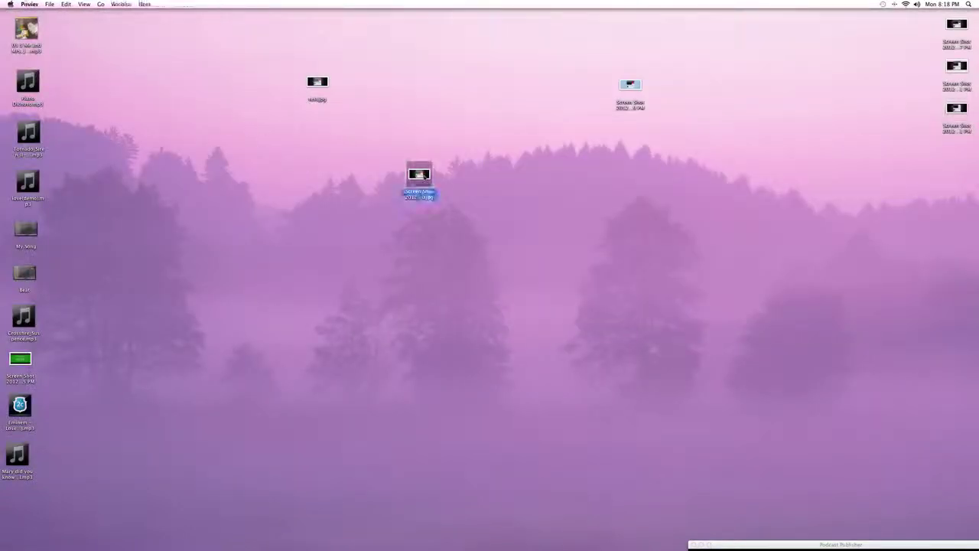
pyautogui.doubleClick(422, 176)
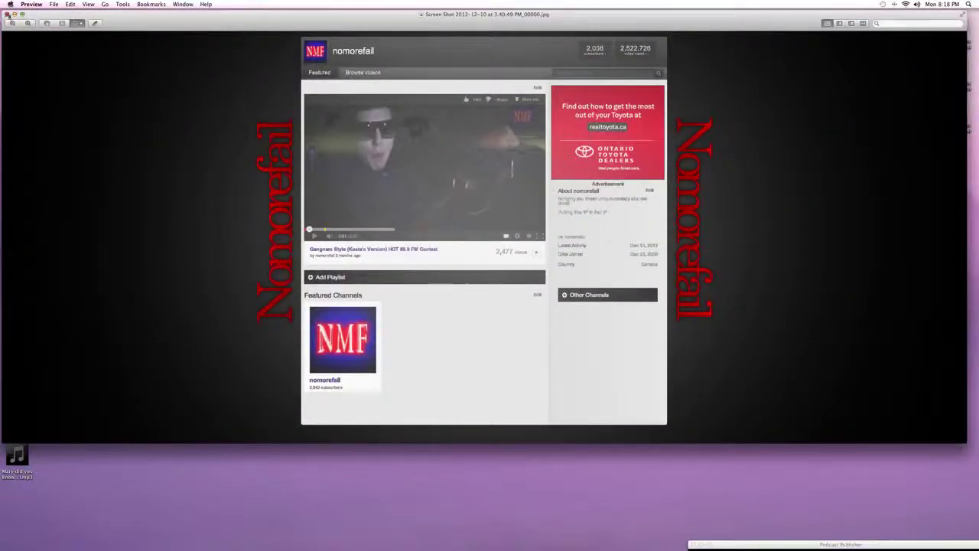
pyautogui.click(7, 15)
pyautogui.doubleClick(317, 84)
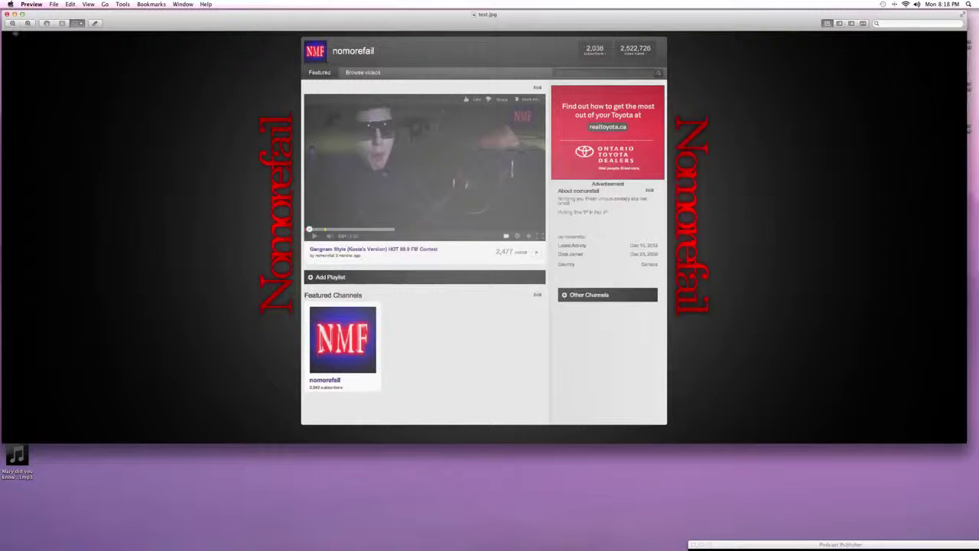
pyautogui.click(8, 14)
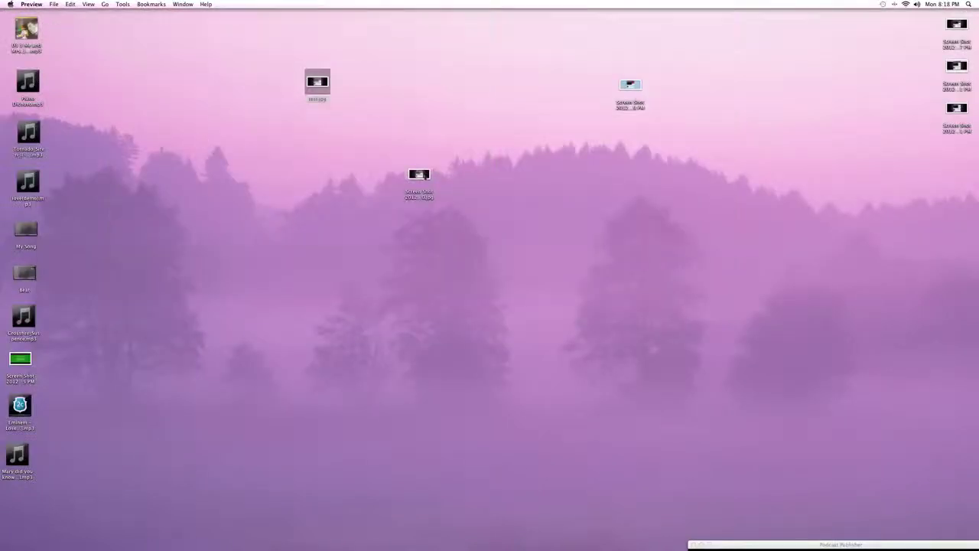
# Step: Rename the rendered JPG on the desktop as youtubetempalte.jpg
pyautogui.click(422, 176)
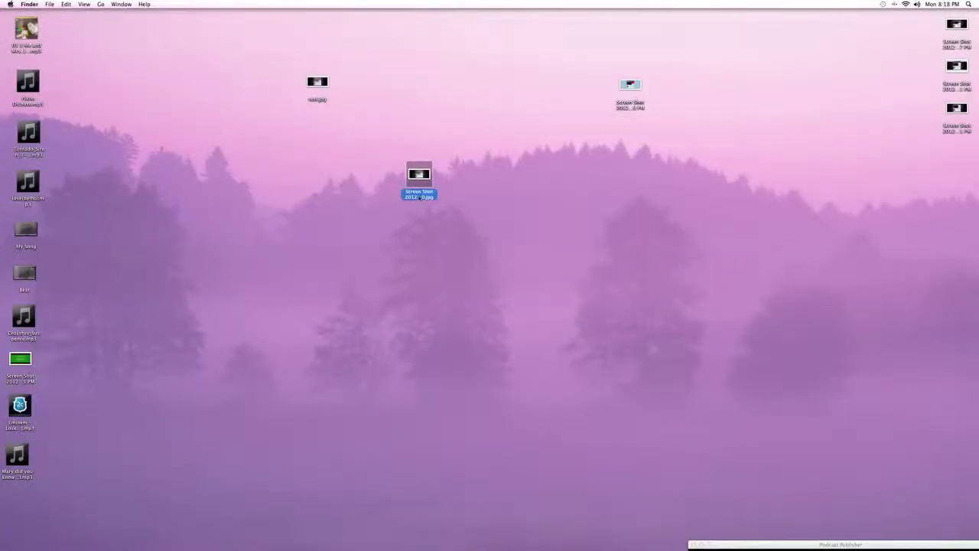
pyautogui.click(419, 195)
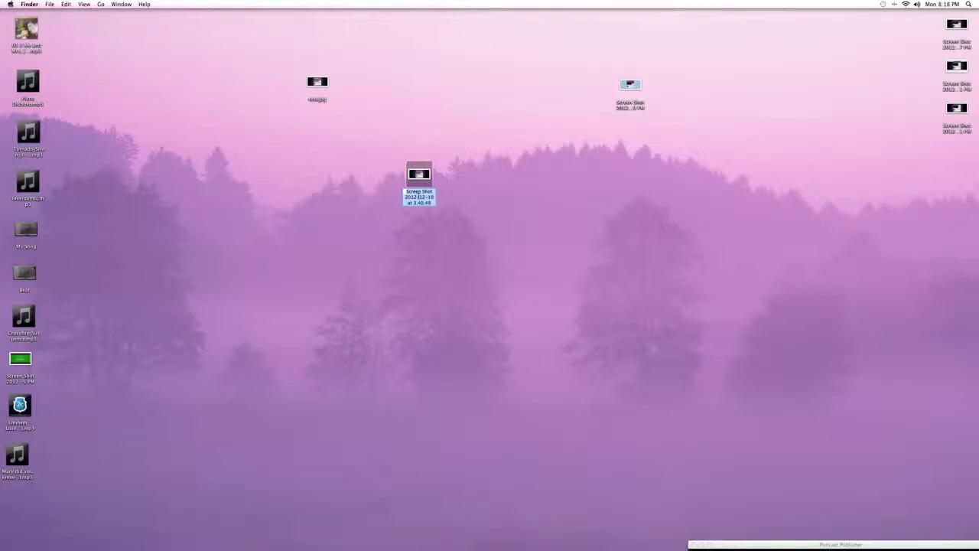
pyautogui.write('youtube template')
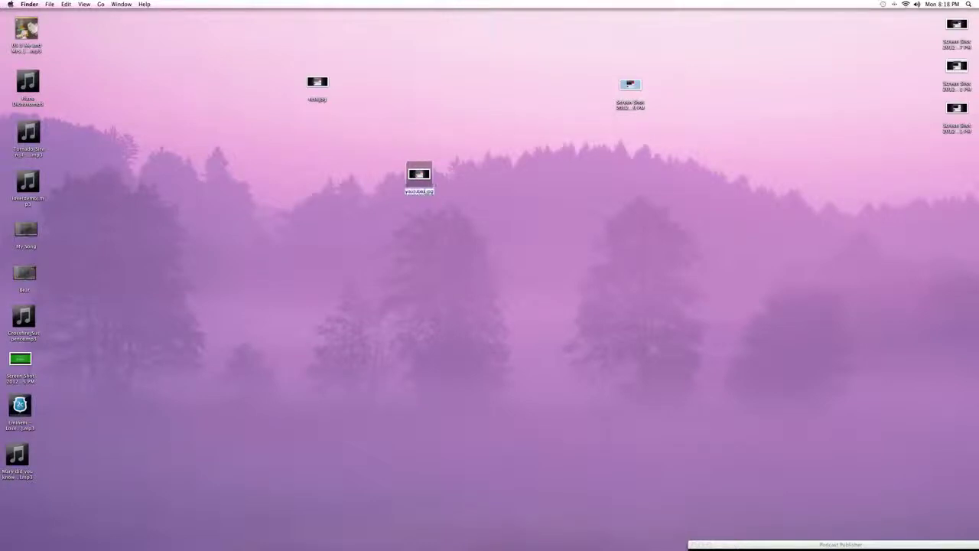
pyautogui.press('Return')
# Step: Switch to Chrome and open the channel settings of the nomorefail YouTube channel
pyautogui.moveTo(394, 548)
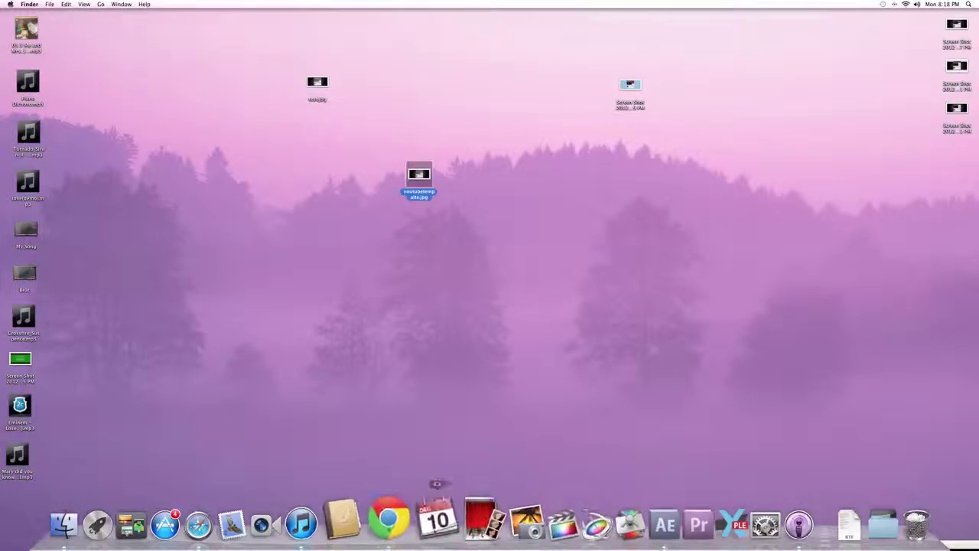
pyautogui.click(366, 525)
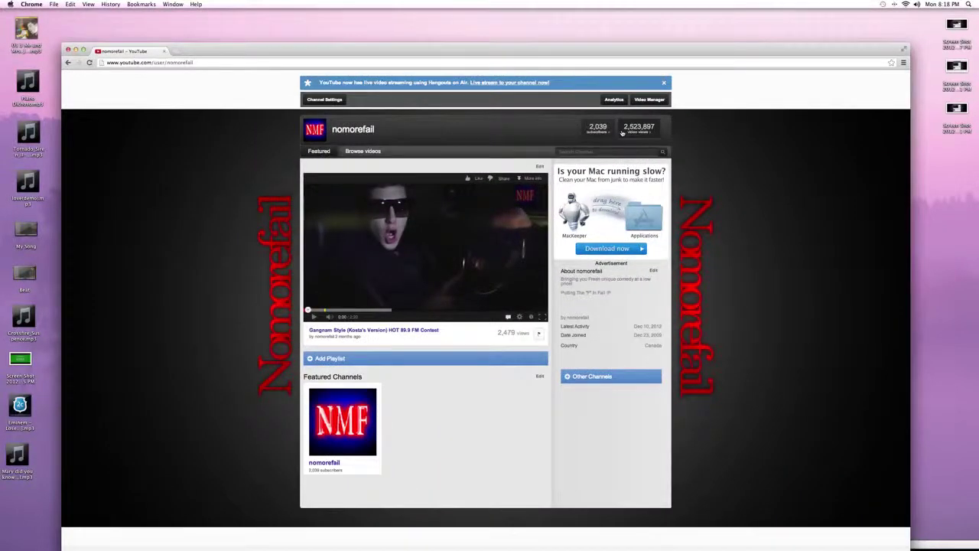
pyautogui.click(334, 101)
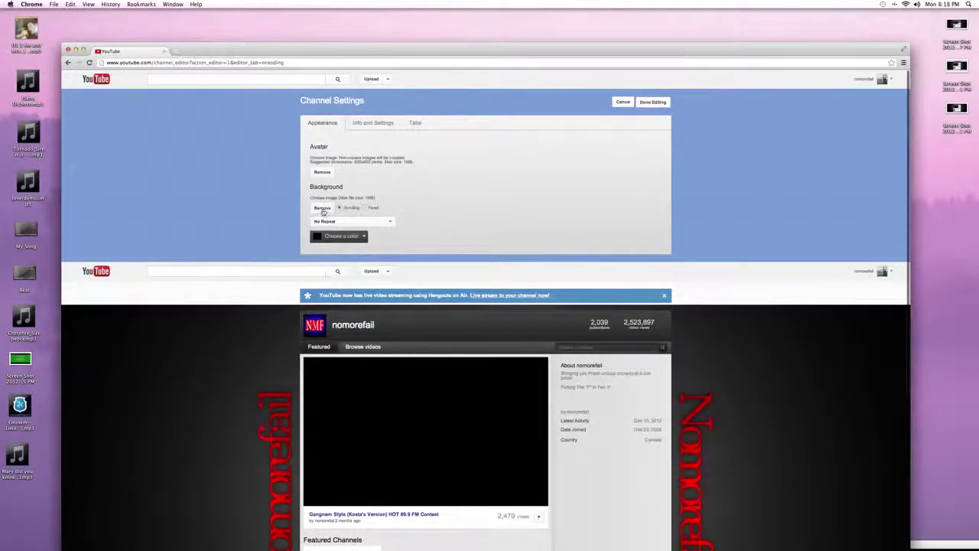
# Step: Remove the channel's current background image and upload youtubetempalte.jpg from the desktop in its place
pyautogui.click(322, 208)
pyautogui.click(326, 210)
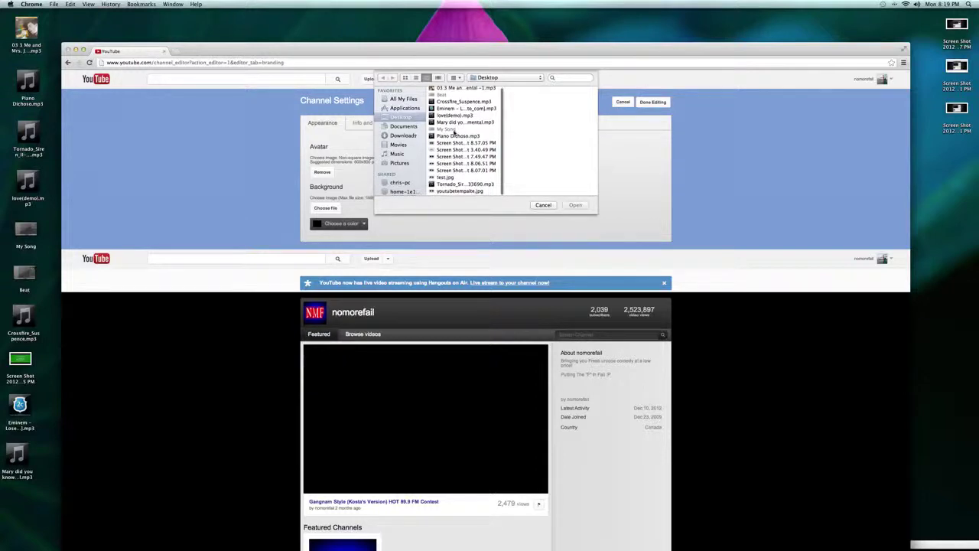
pyautogui.click(462, 192)
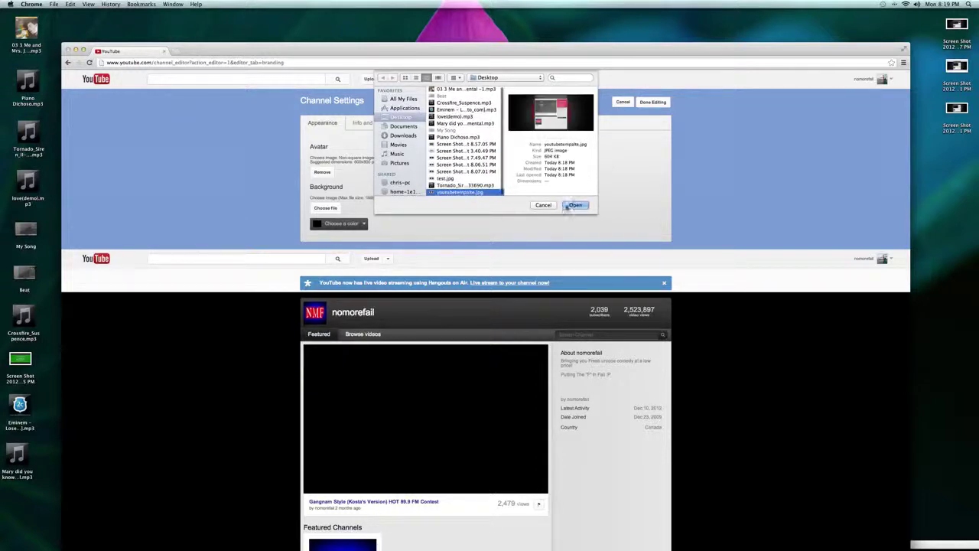
pyautogui.click(575, 205)
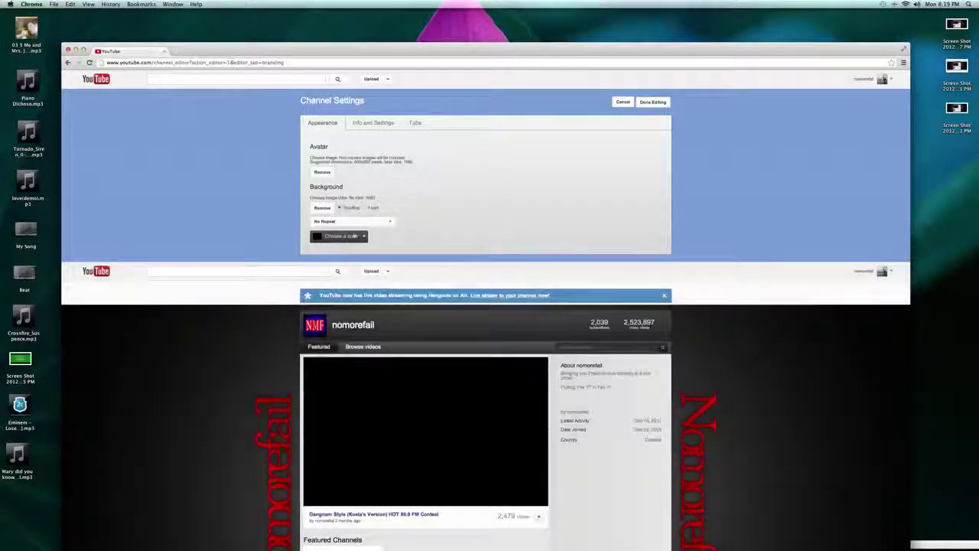
# Step: Accept black (#000000) as the channel background color and finish editing the channel
pyautogui.click(354, 236)
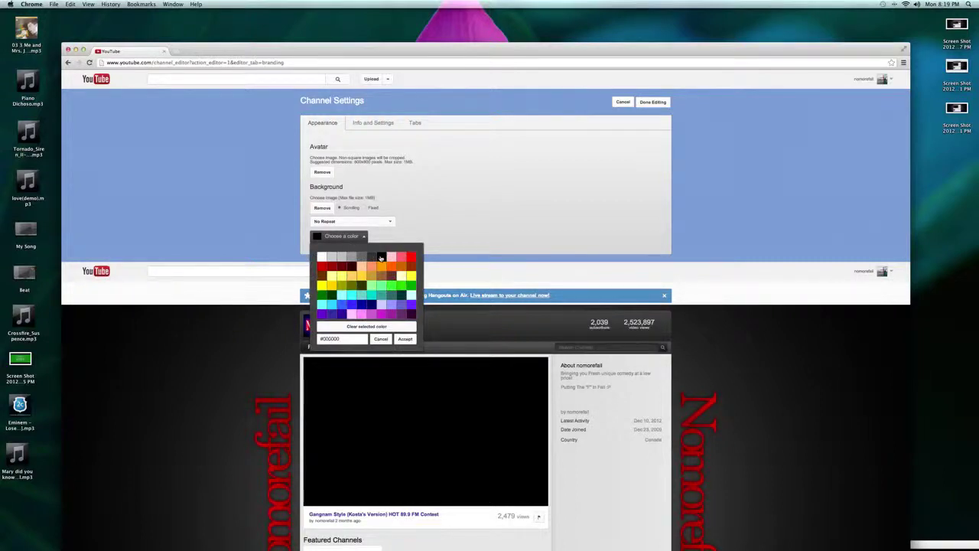
pyautogui.click(406, 339)
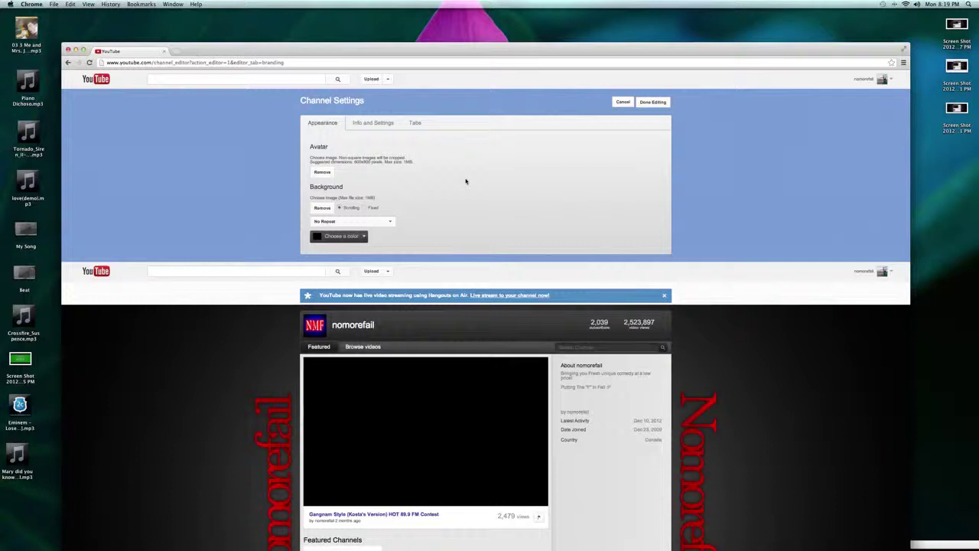
pyautogui.click(662, 103)
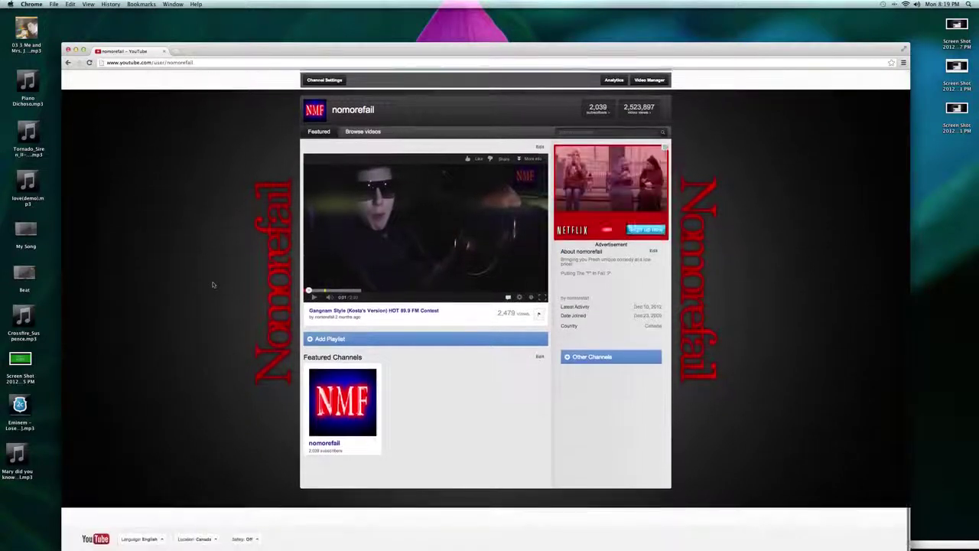
pyautogui.scroll(-1, 214, 298)
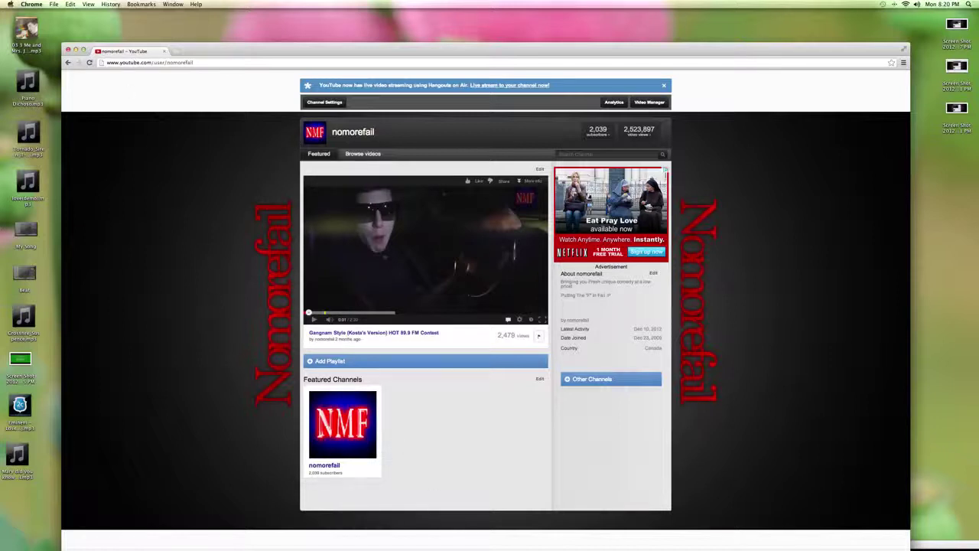
pyautogui.click(766, 516)
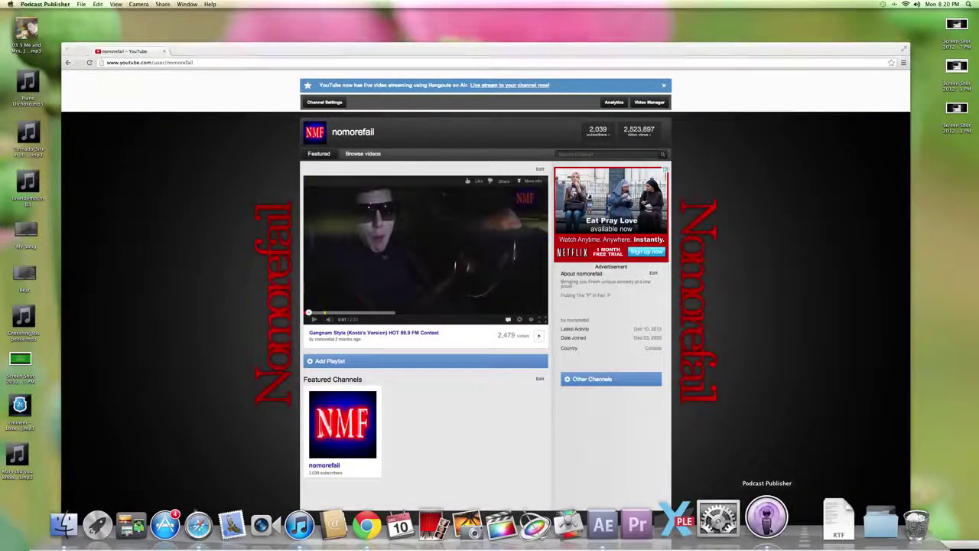